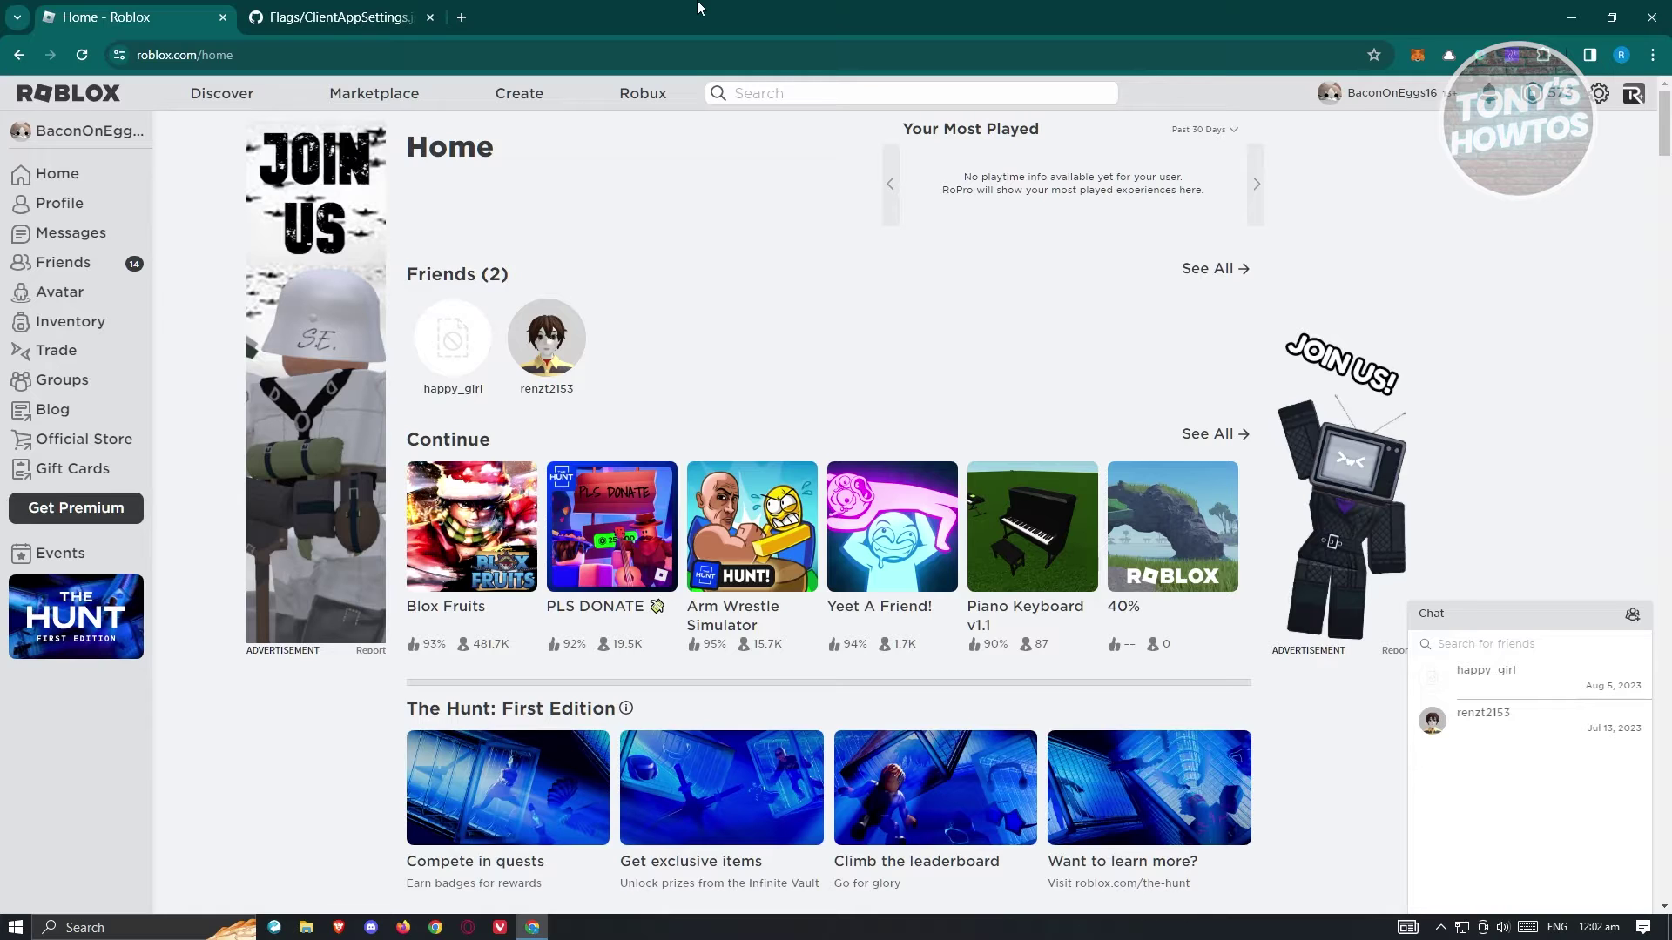
- Copy the raw ClientAppSettings.json contents from GitHub, then minimise Chrome to show the desktop
{"action": "left_click", "coordinate": [315, 10]}
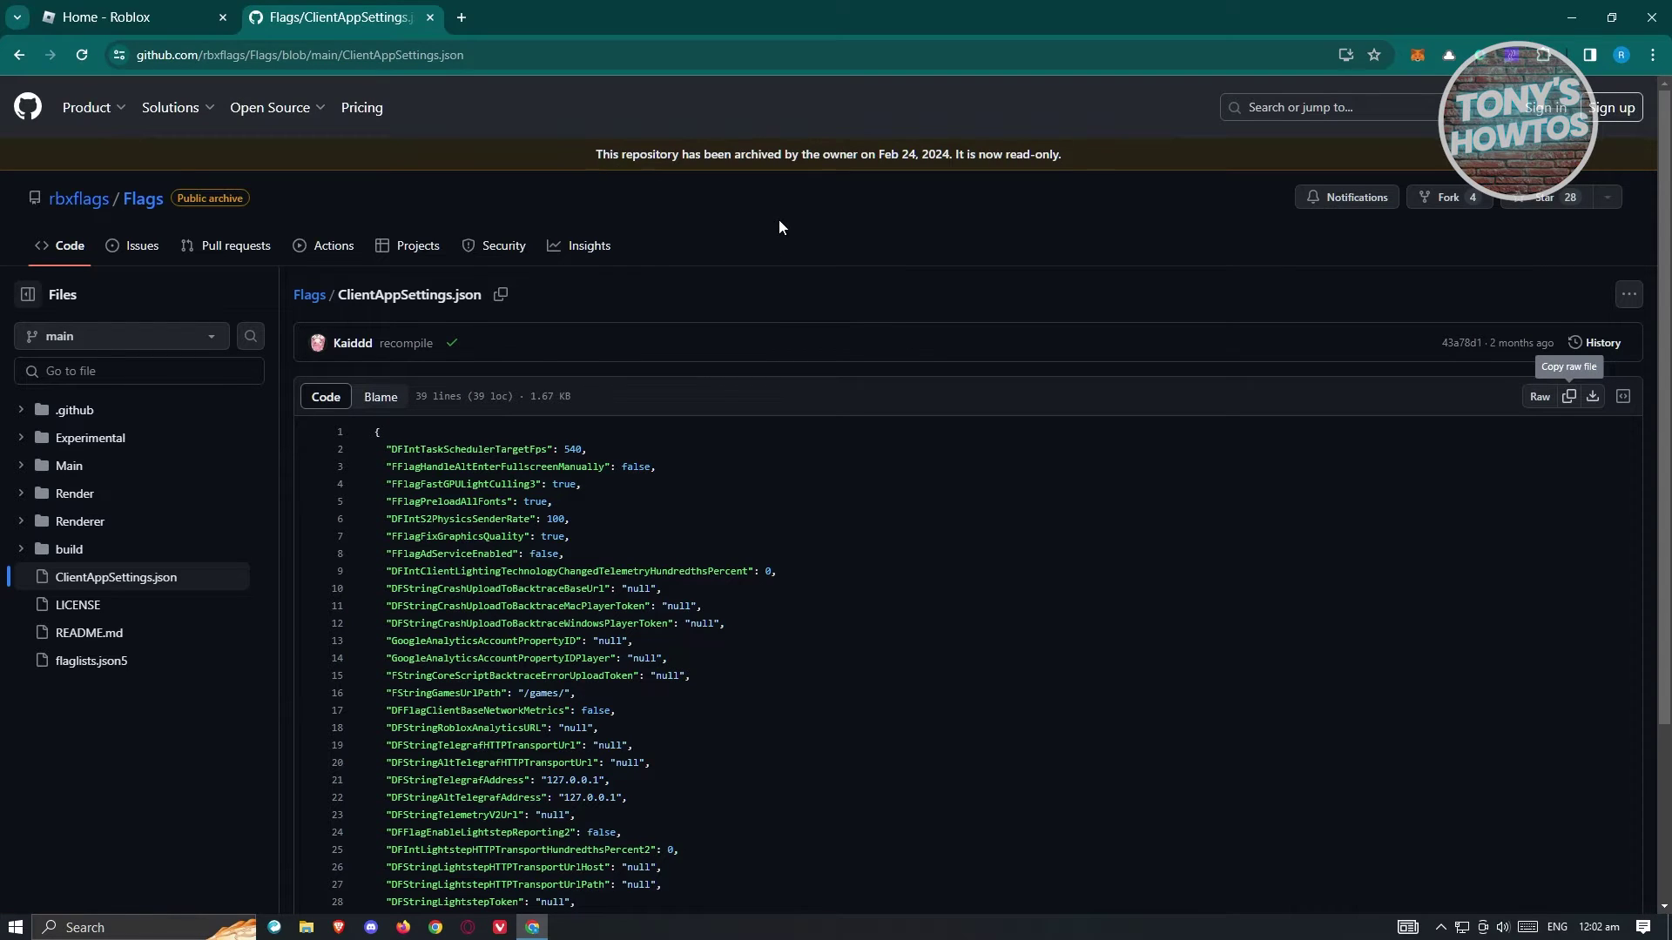
{"action": "scroll", "coordinate": [855, 506], "scroll_direction": "down", "scroll_amount": 2}
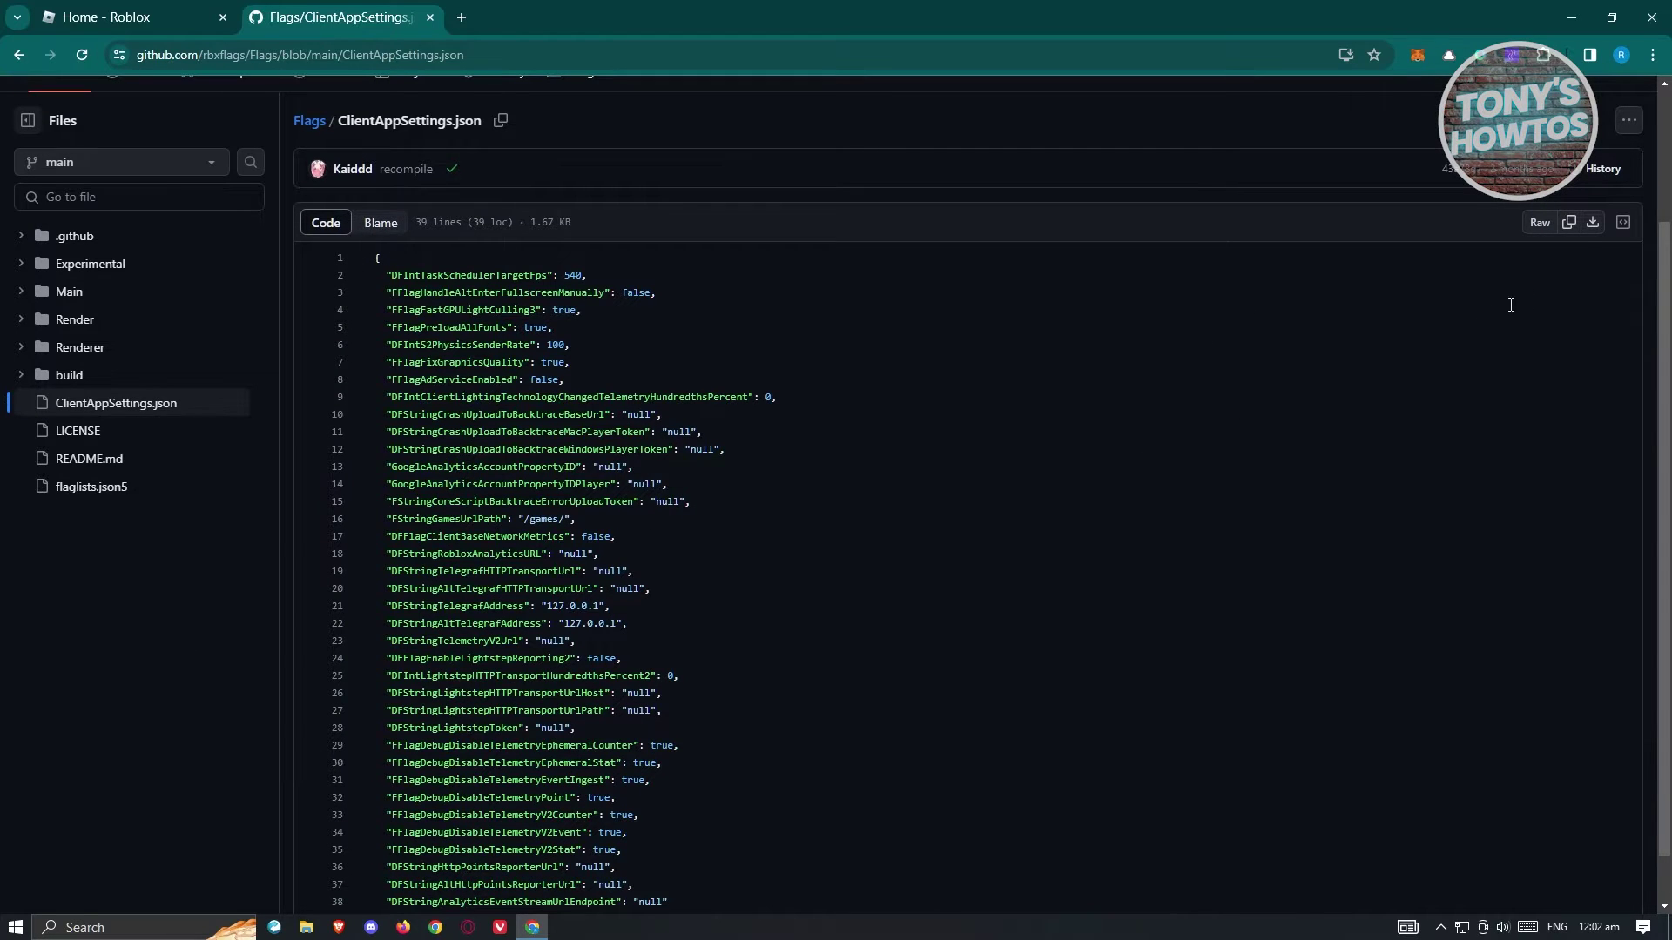
{"action": "left_click", "coordinate": [1569, 225]}
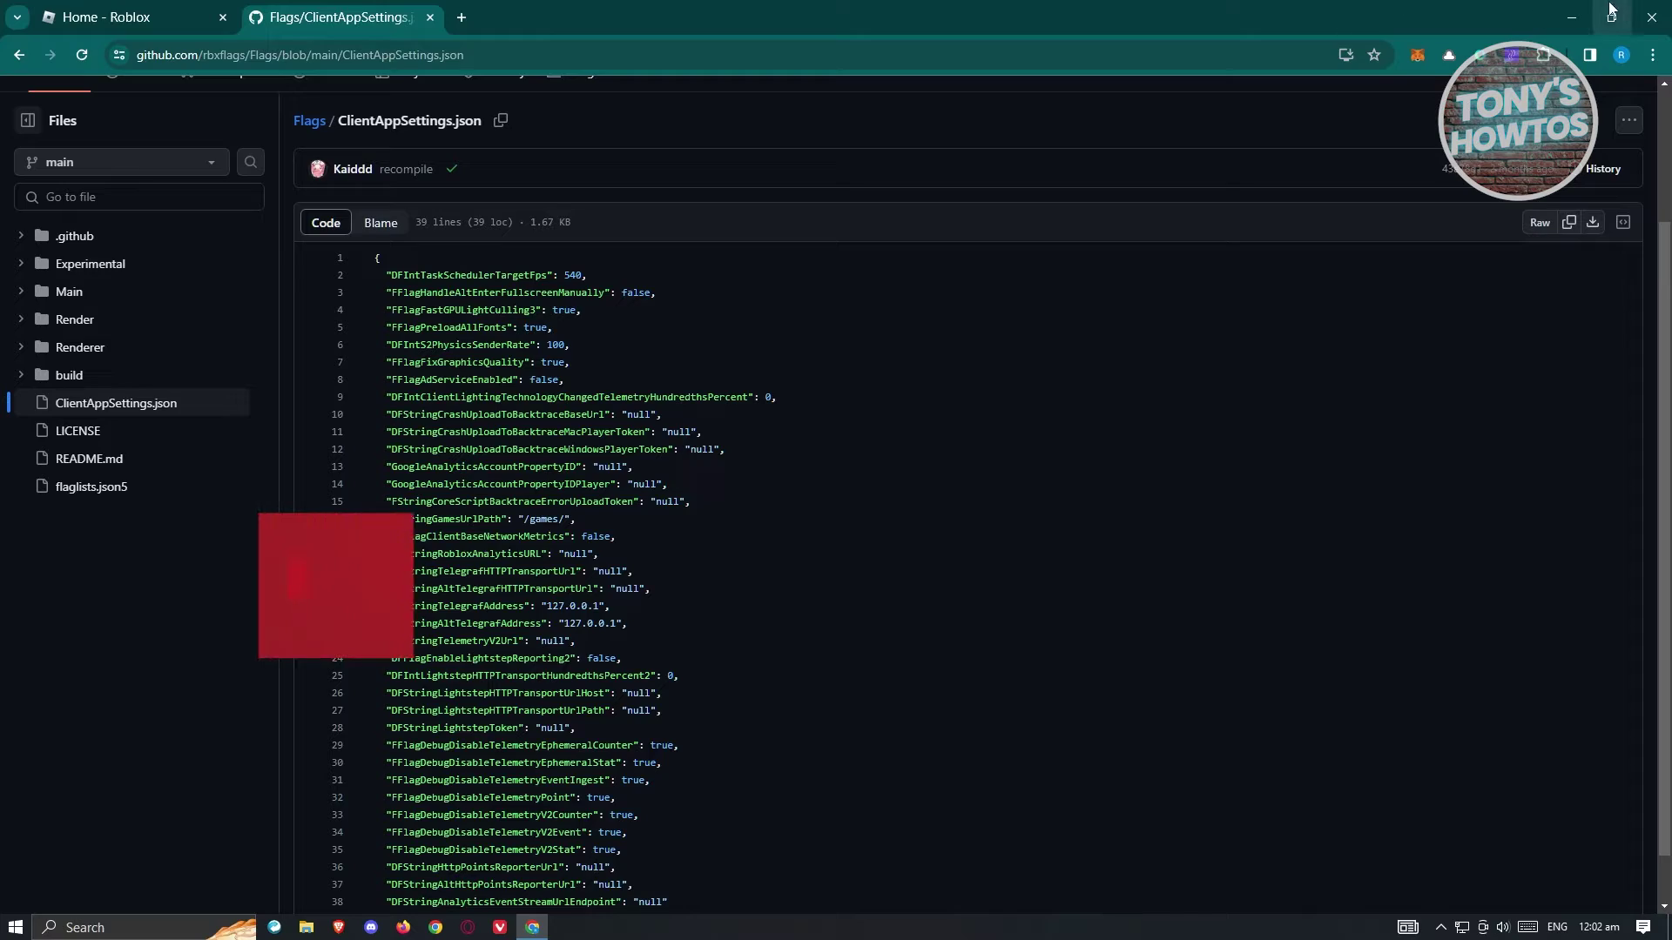
{"action": "left_click", "coordinate": [1579, 18]}
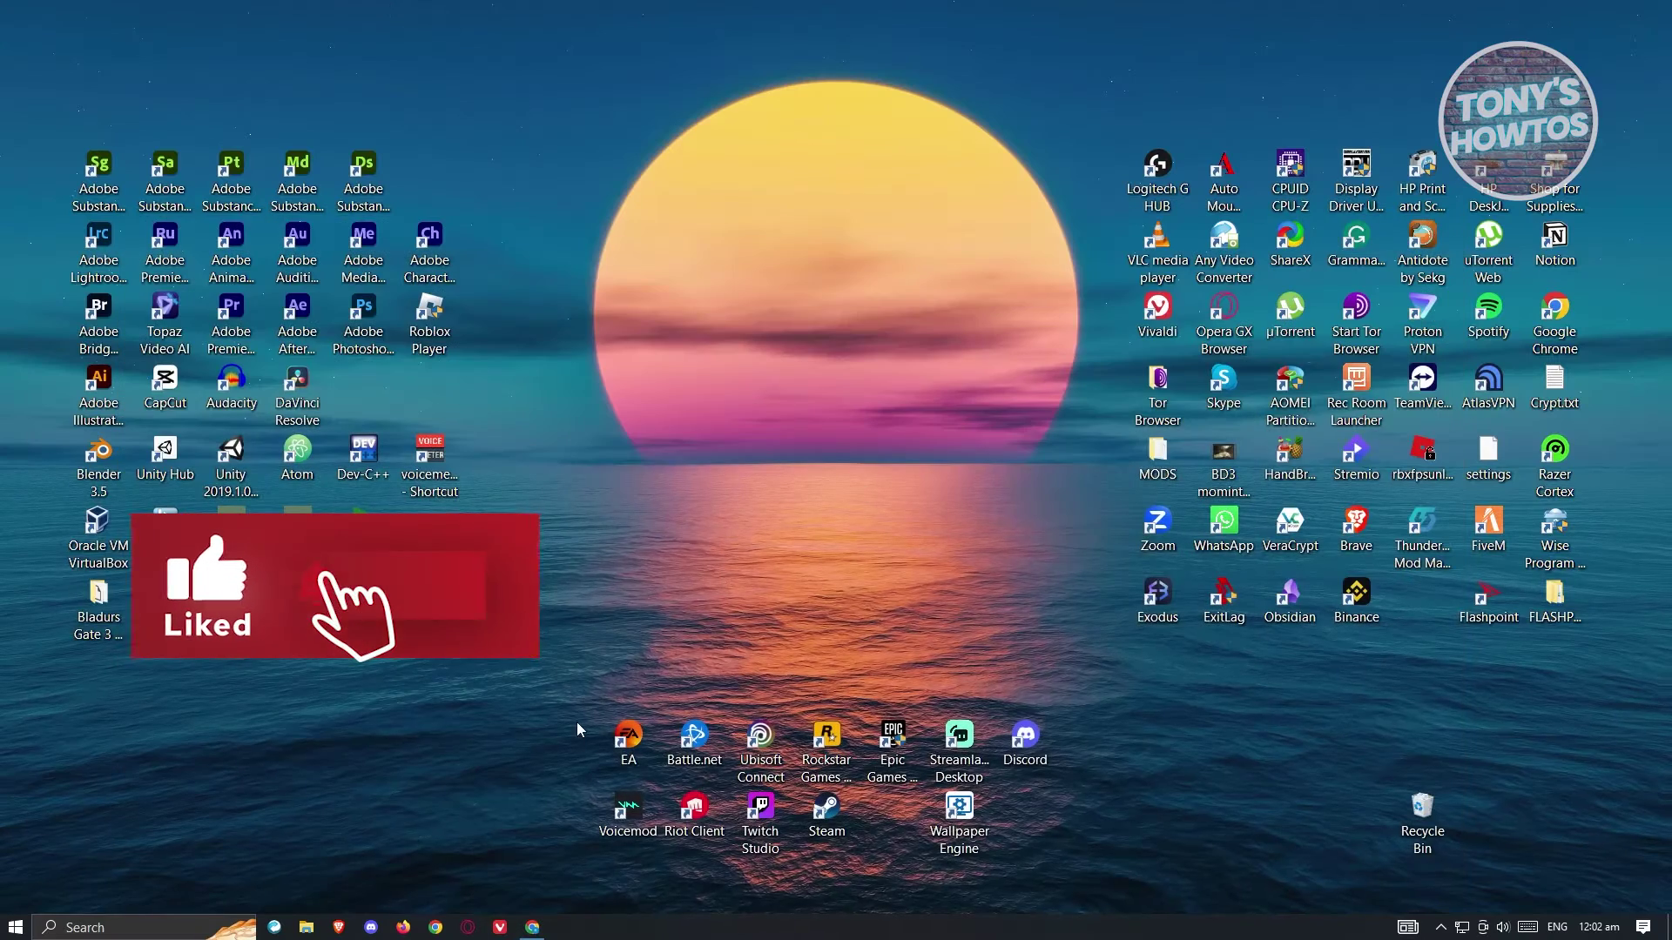
- Create a desktop text document renamed ClientAppSettings.json, confirming the extension change
{"action": "right_click", "coordinate": [717, 389]}
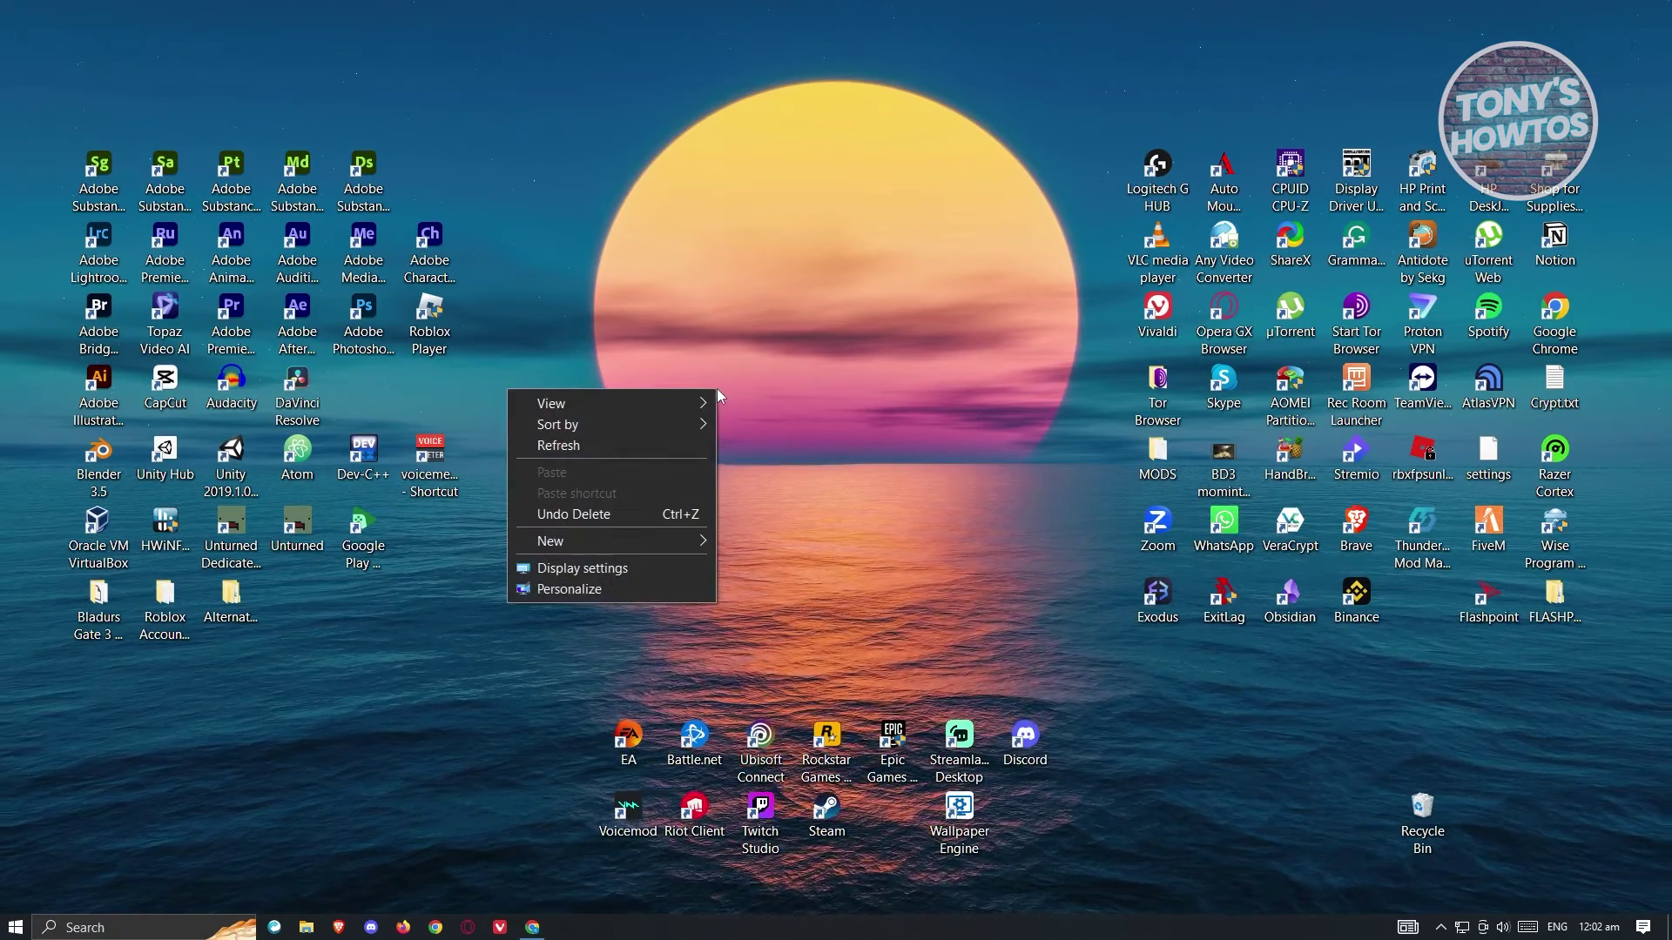
{"action": "mouse_move", "coordinate": [661, 543]}
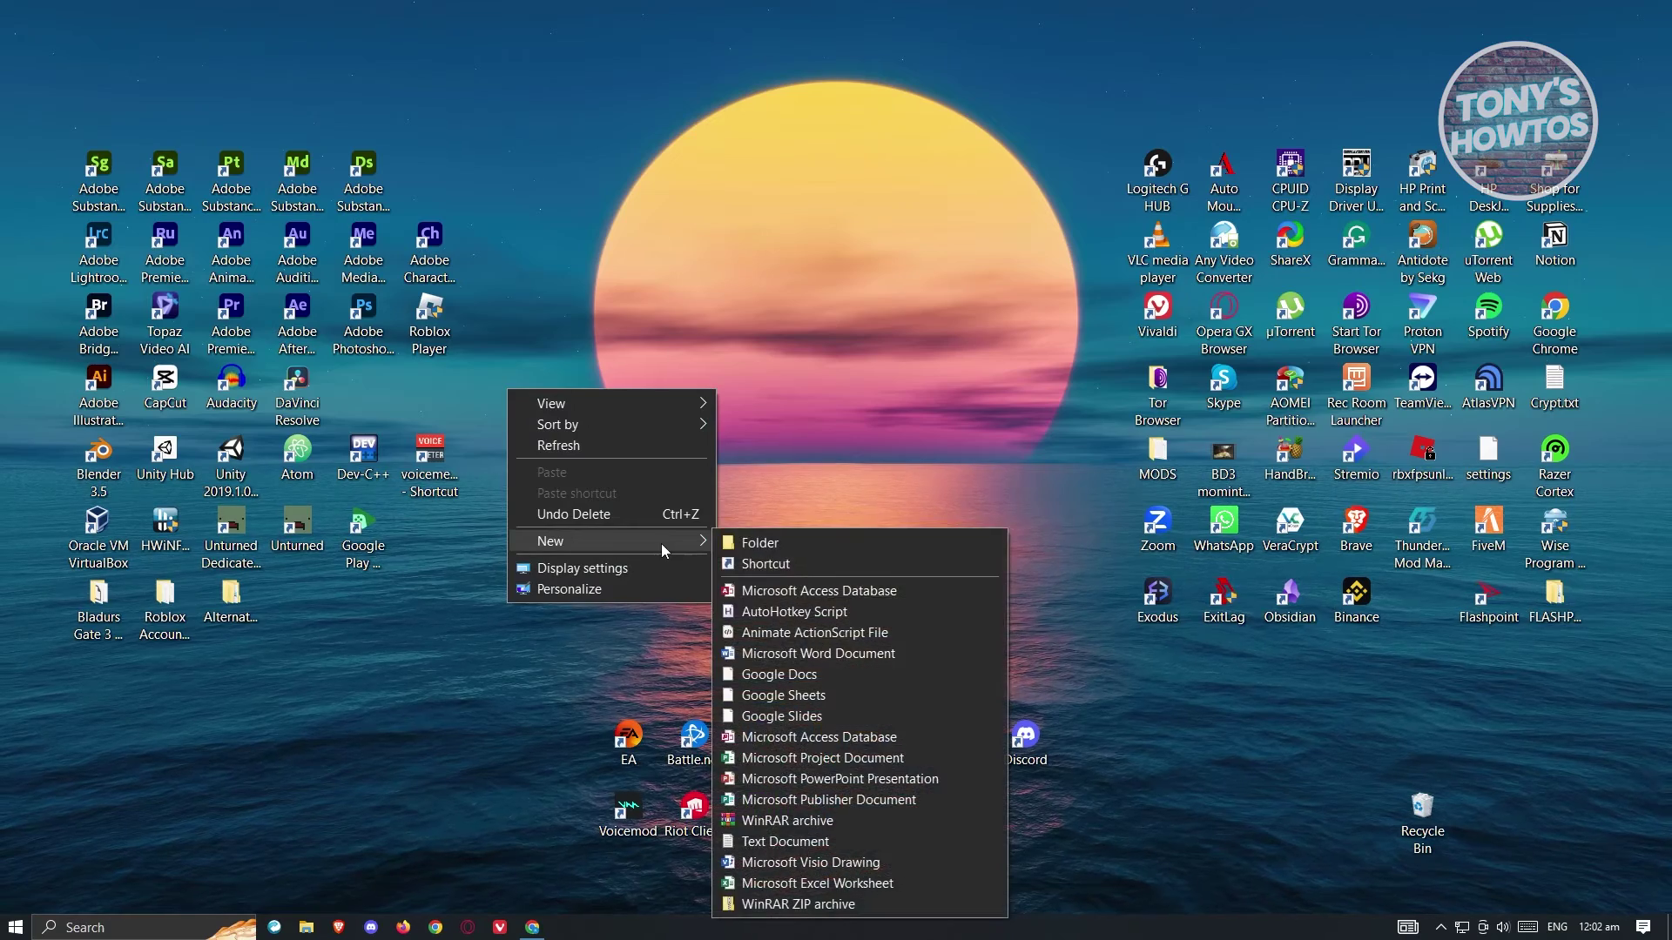
{"action": "left_click", "coordinate": [832, 842]}
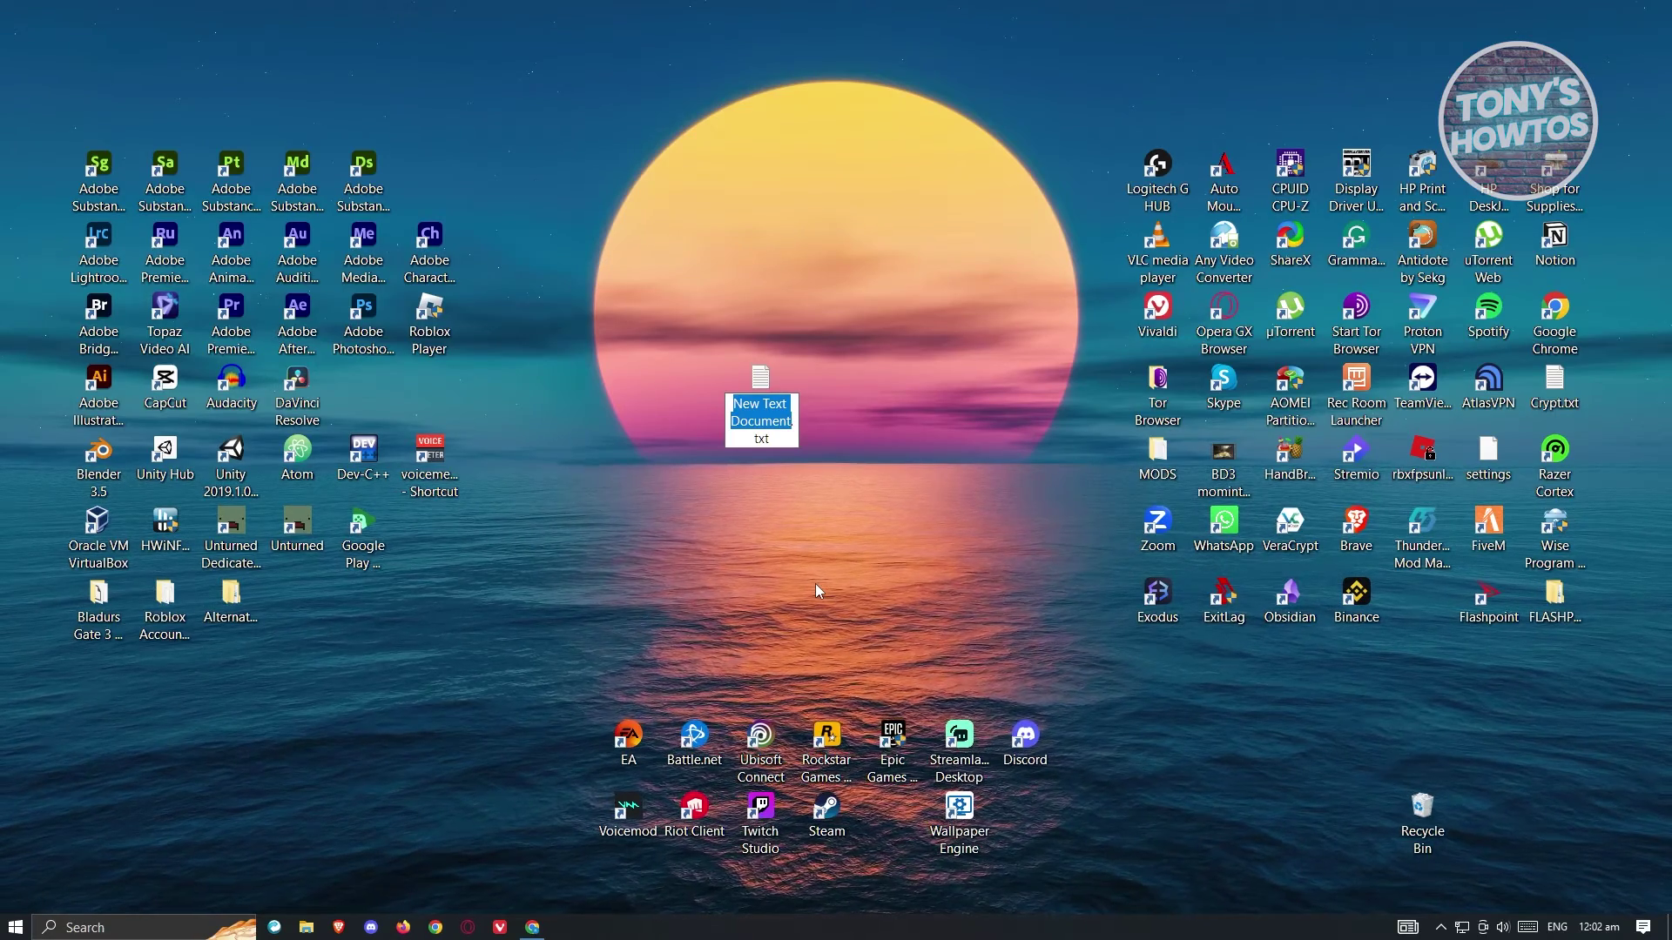
{"action": "key", "text": "ctrl+a"}
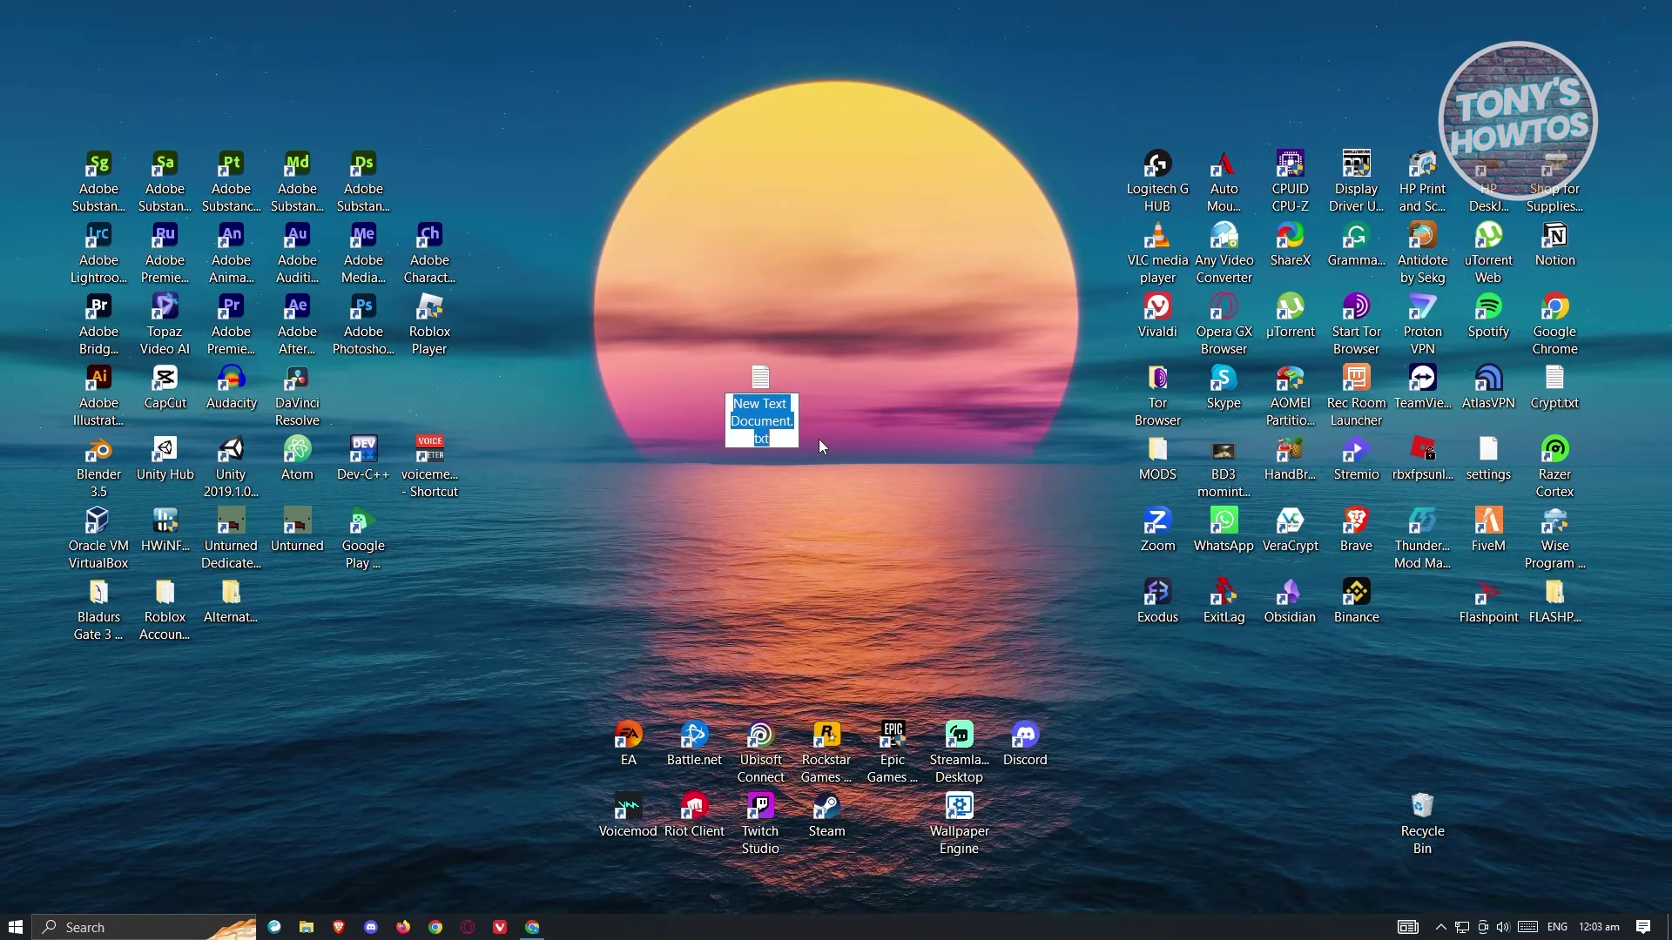
{"action": "type", "text": "Clien"}
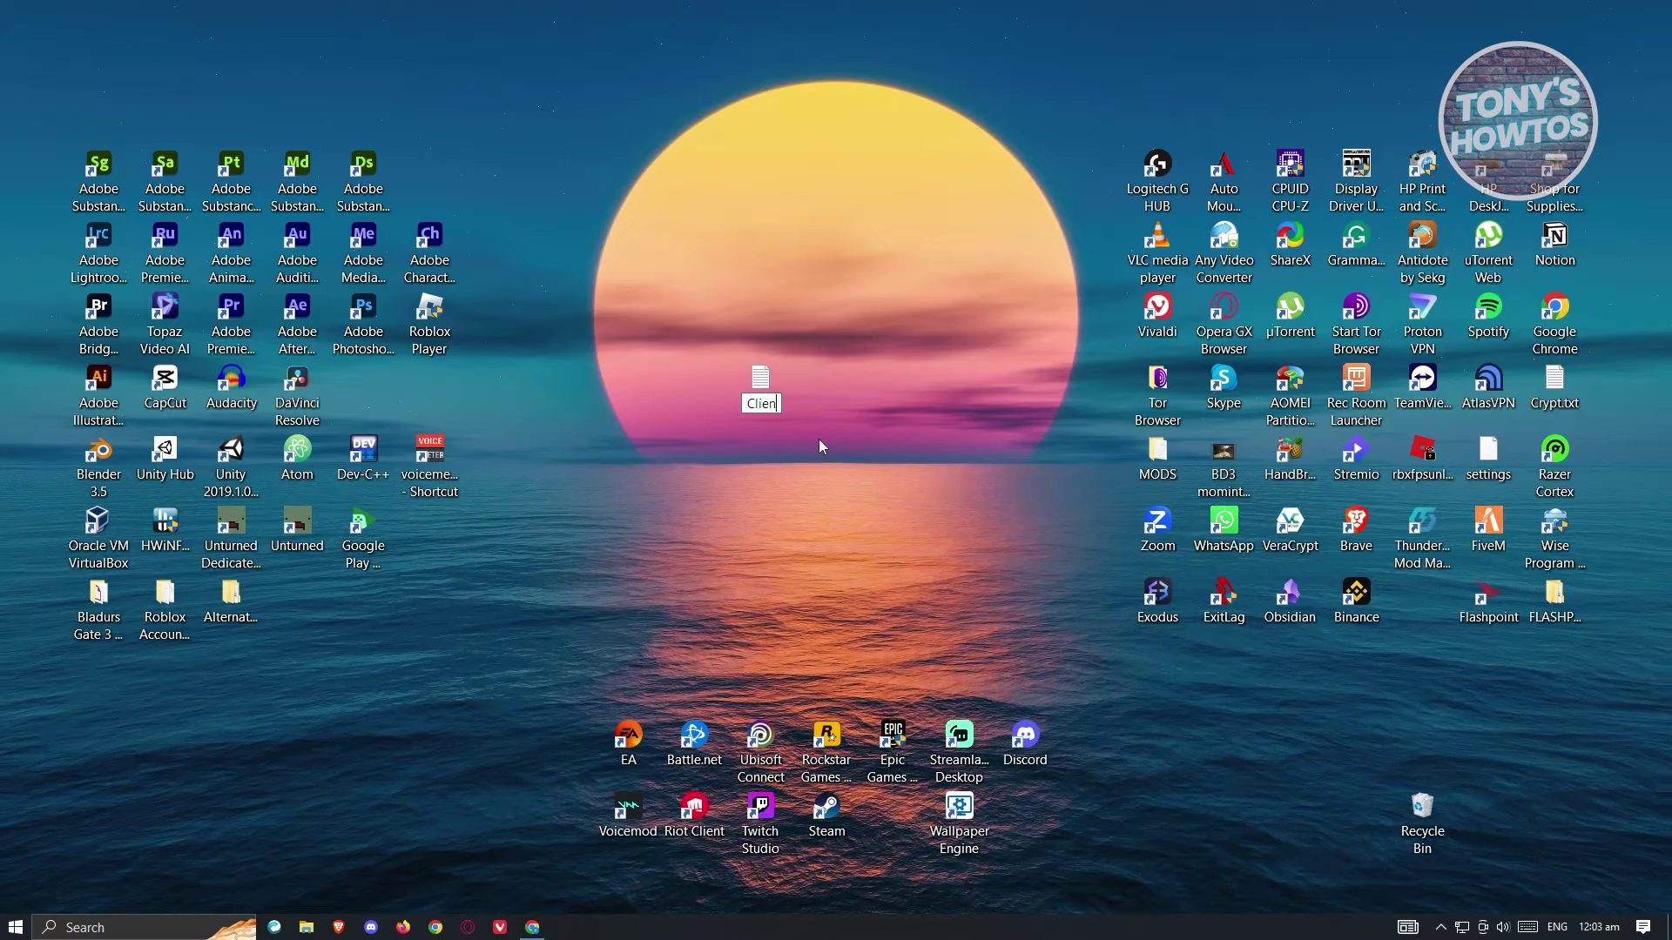
{"action": "type", "text": "tApp"}
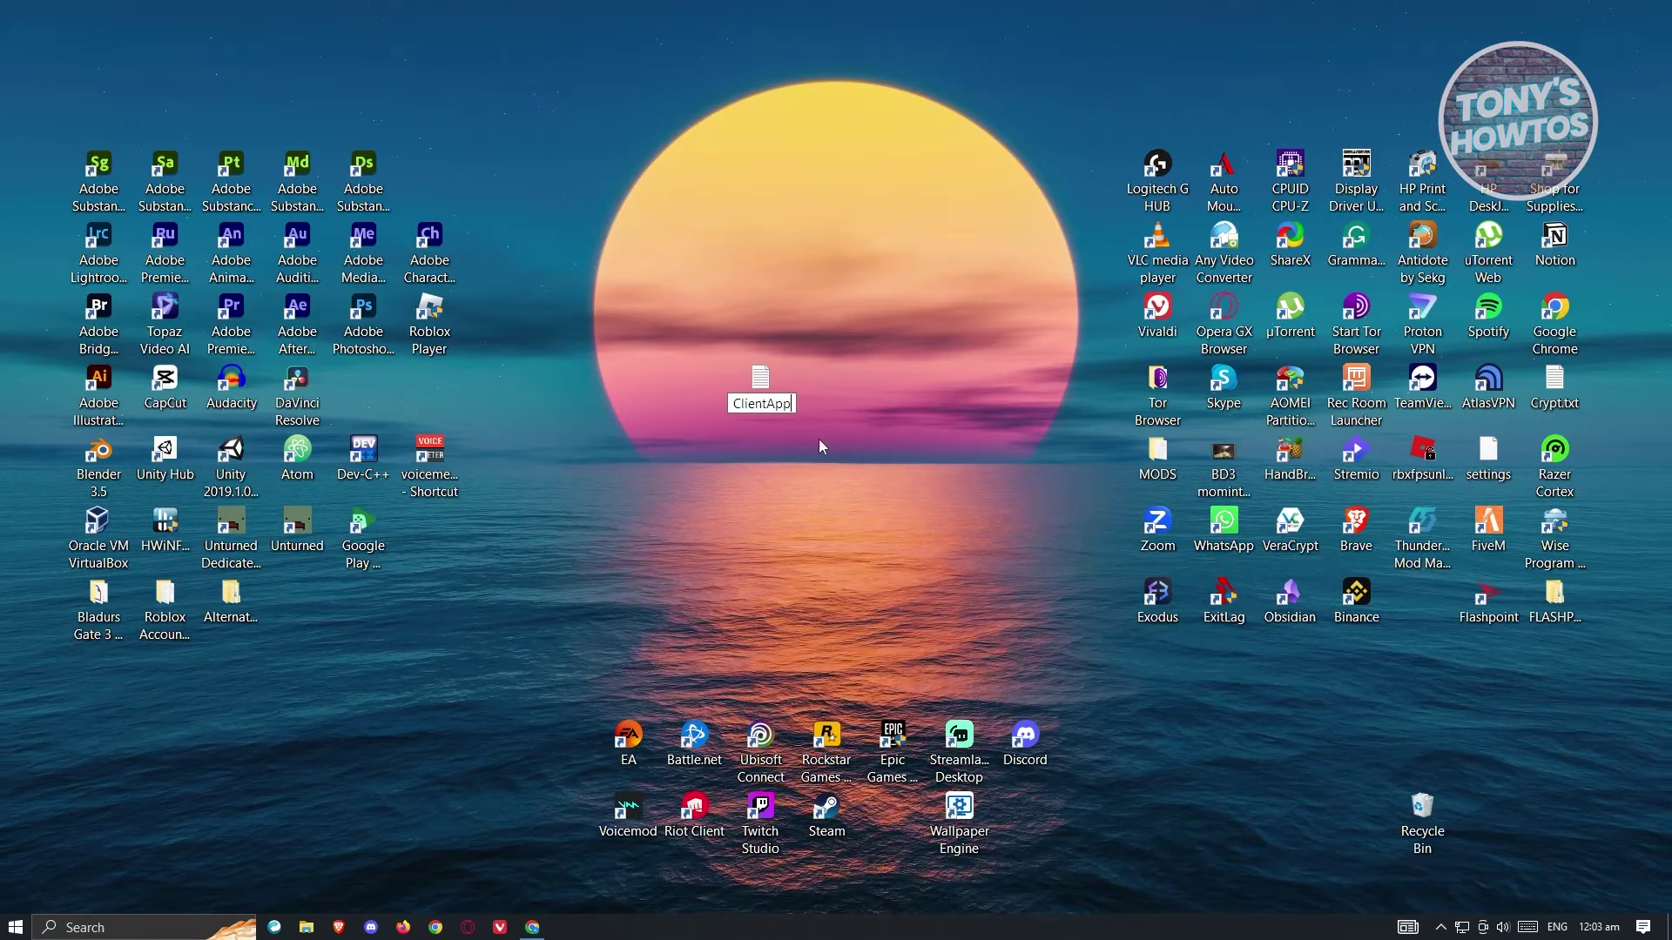
{"action": "type", "text": "Settings.json"}
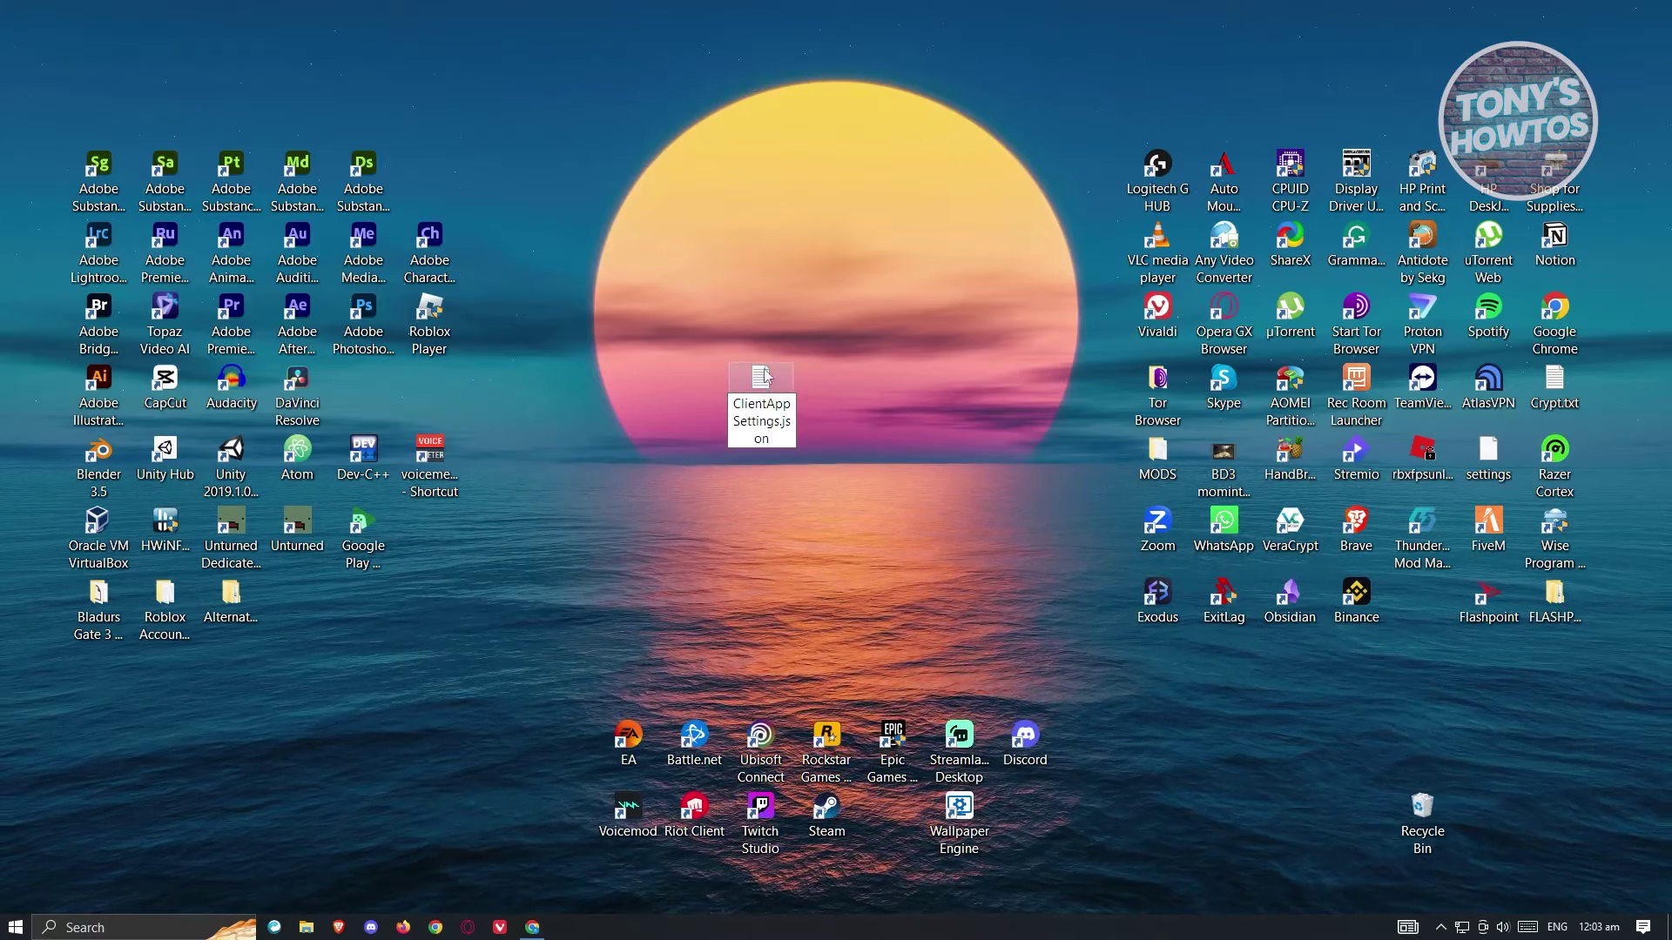
{"action": "left_click", "coordinate": [873, 369]}
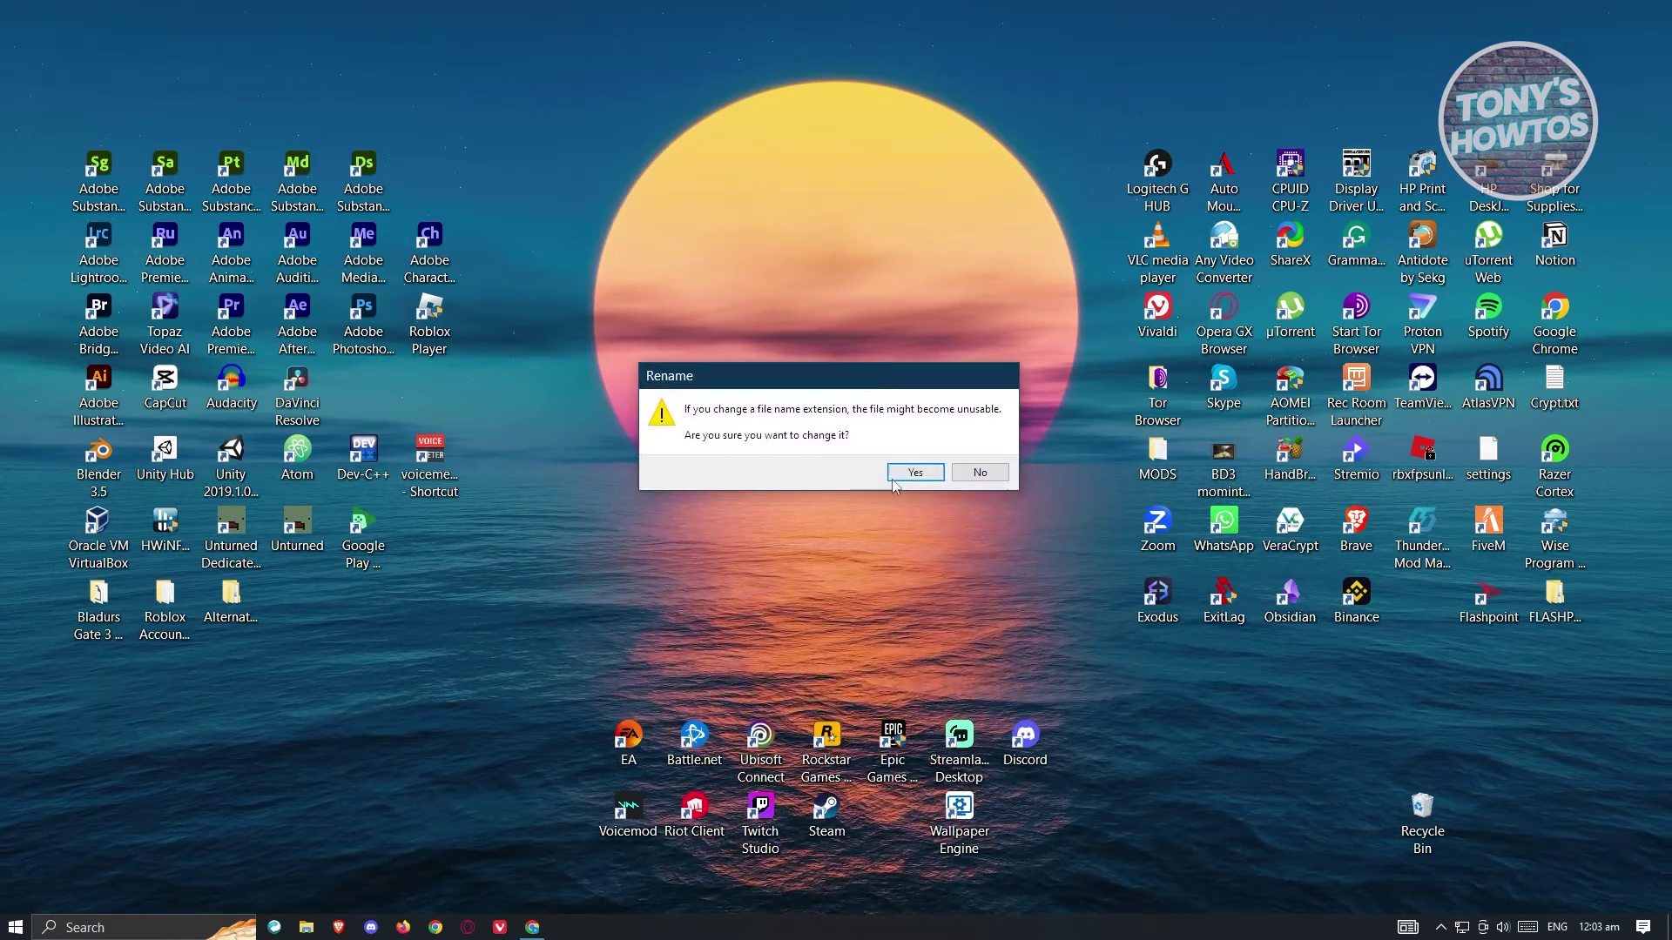
{"action": "key", "text": "Return"}
{"action": "mouse_move", "coordinate": [872, 369]}
{"action": "left_mouse_down"}
{"action": "mouse_move", "coordinate": [769, 407]}
{"action": "mouse_move", "coordinate": [873, 392]}
{"action": "left_mouse_up"}
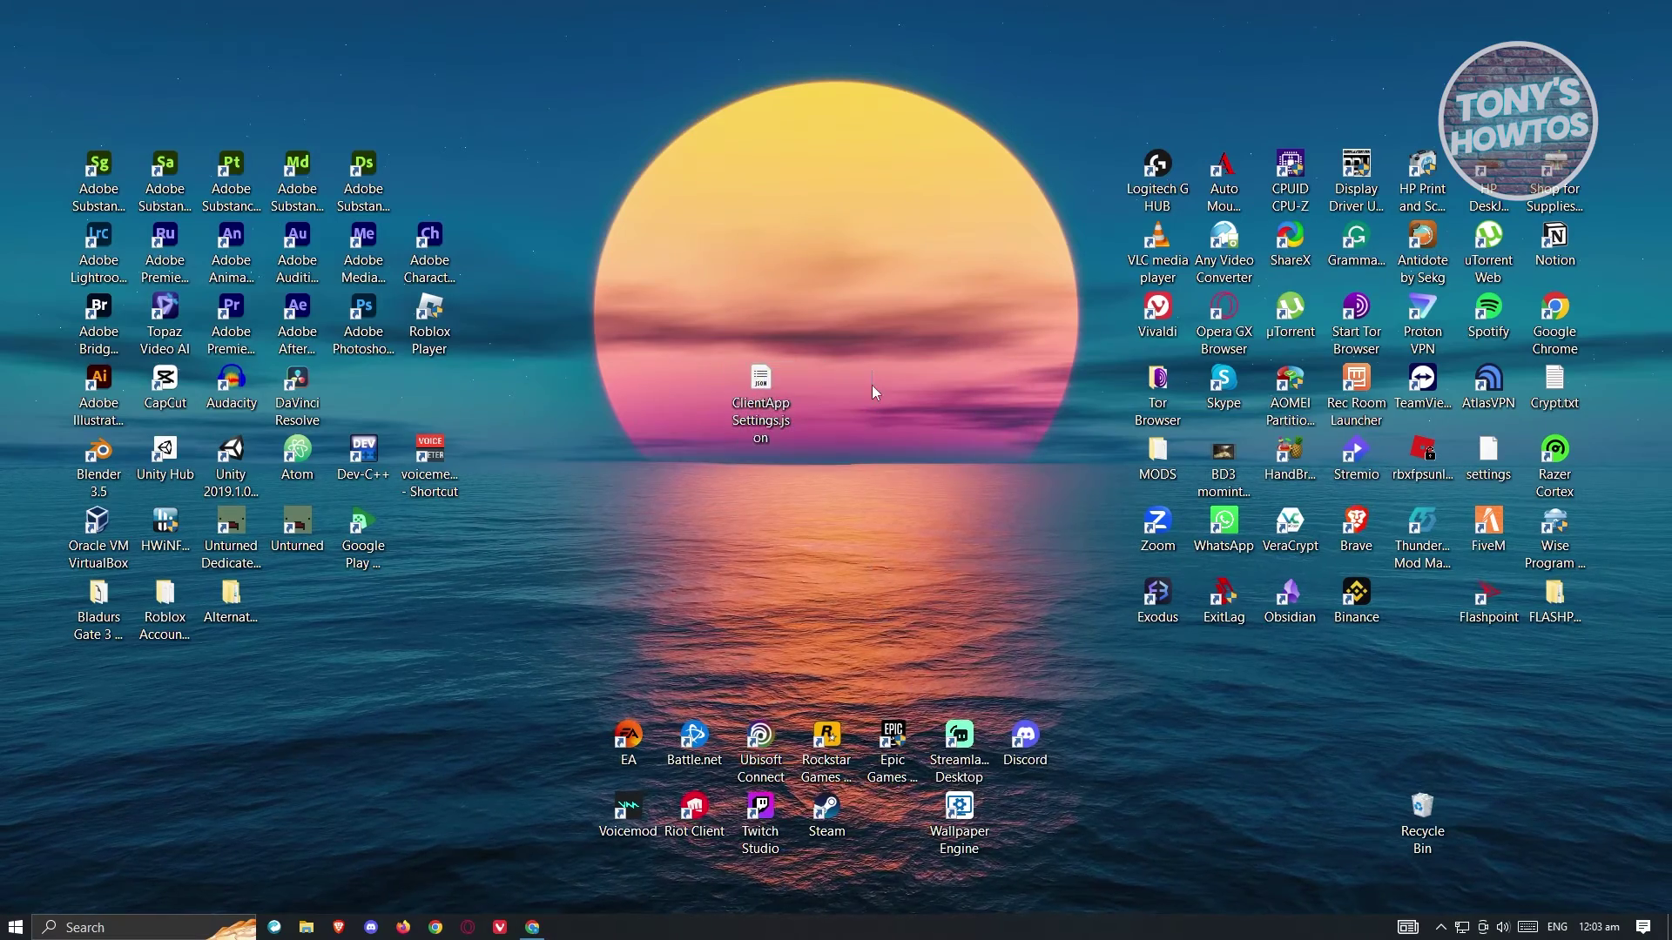
- Open ClientAppSettings.json in Notepad, paste the copied flags and check DFIntTaskSchedulerTargetFps is 240
{"action": "right_click", "coordinate": [760, 383]}
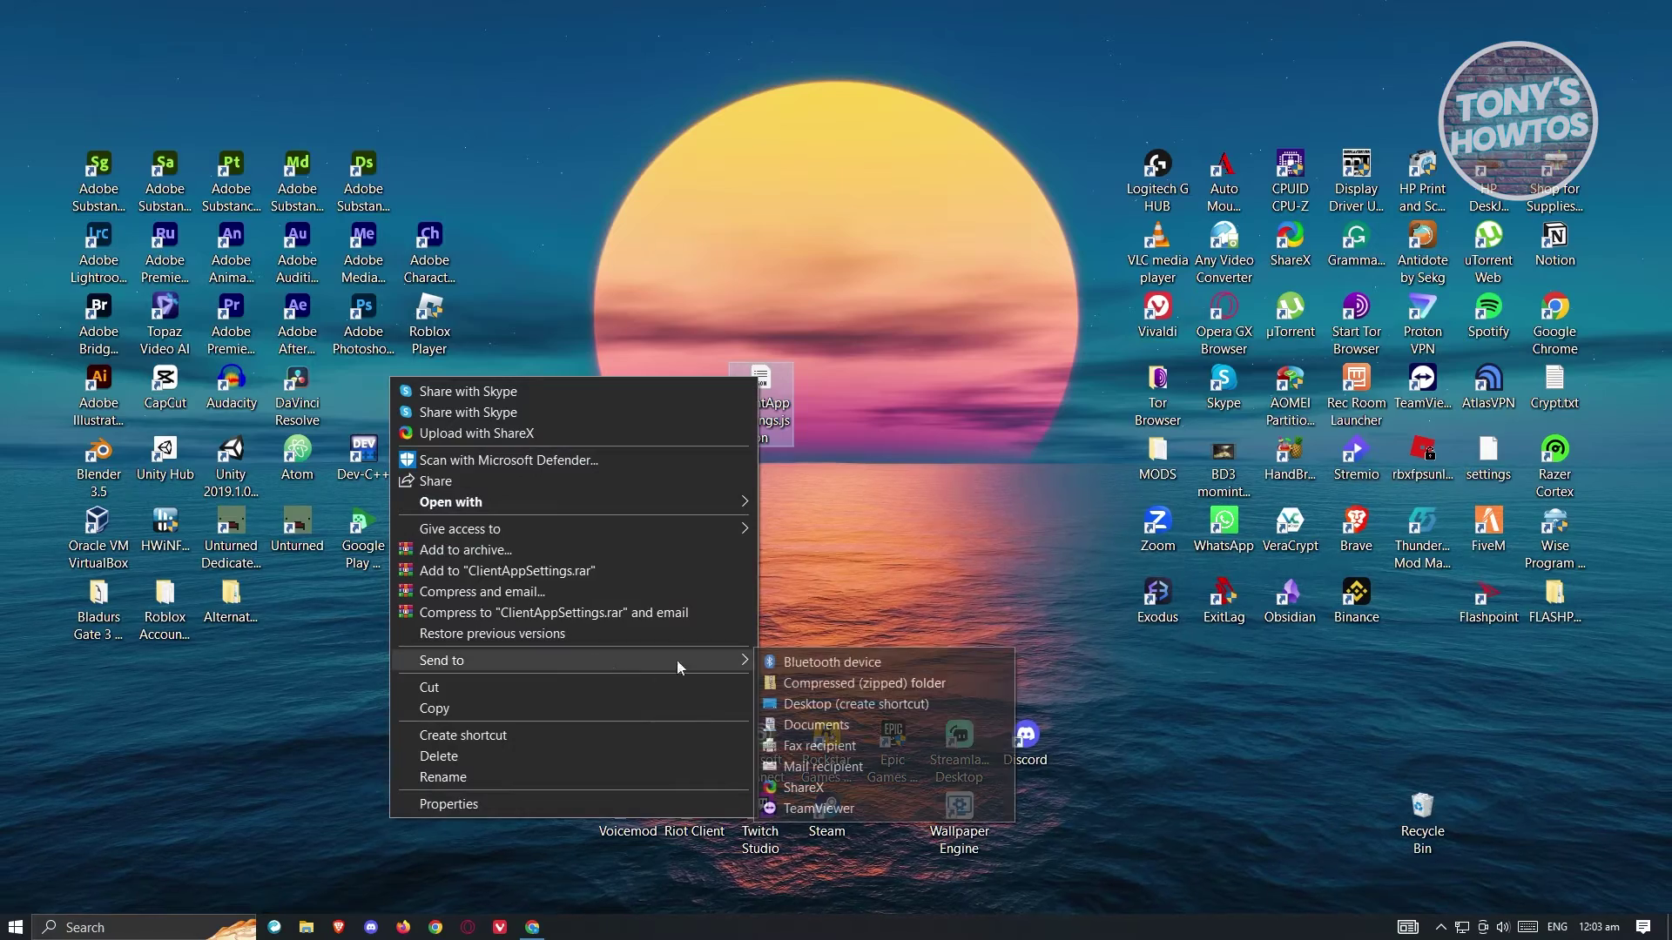
{"action": "mouse_move", "coordinate": [718, 499]}
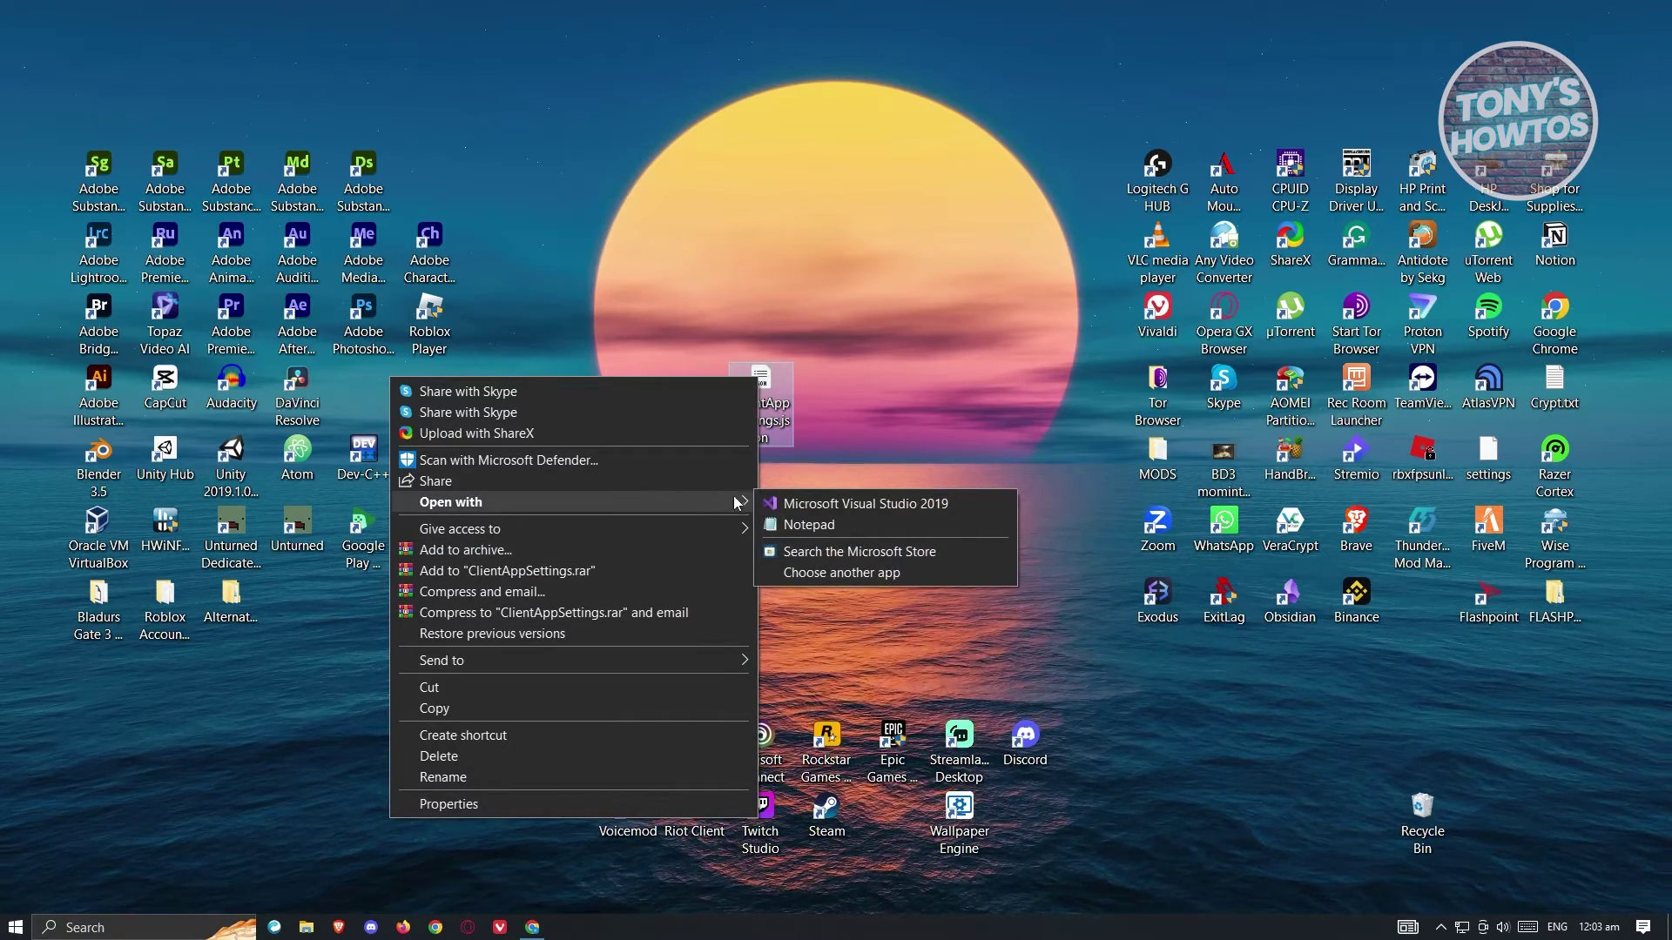
{"action": "left_click", "coordinate": [807, 524]}
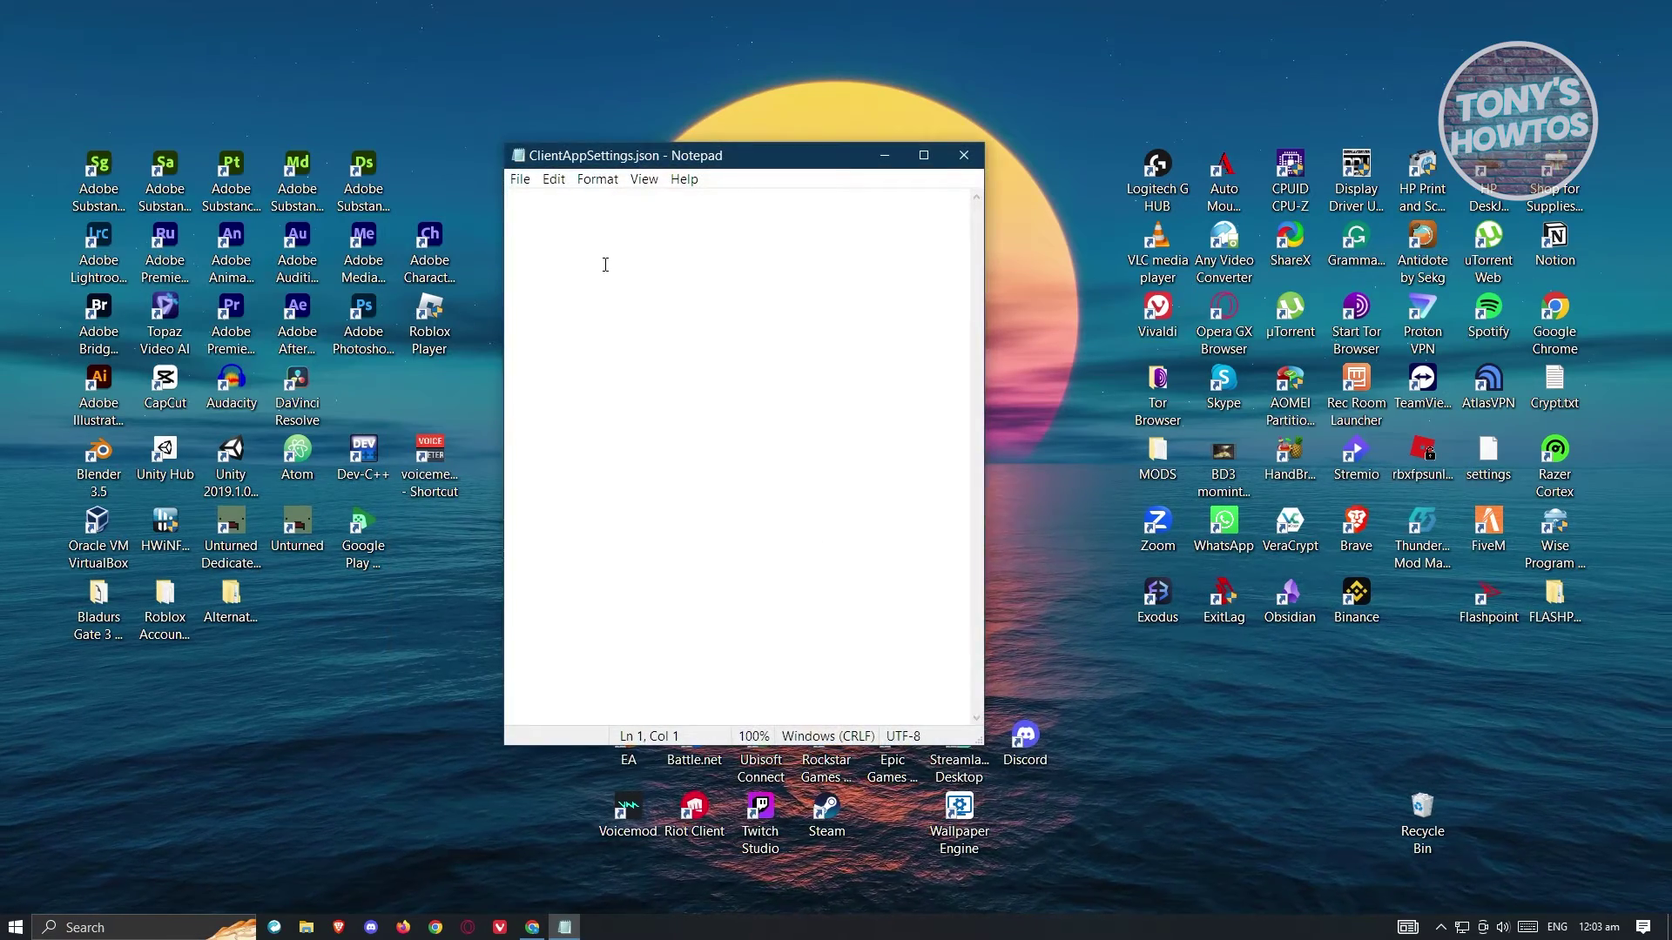
{"action": "type", "text": "{   \"DFIntTaskSchedulerTargetFps\": 540,   \"FFlagHandleAltEnterFullscreenManually\": false,   \"FFlagFastGPULightCulling3\": true,   \"FFlagPreloadAllFonts\": true,   \"DFIntS2PhysicsSenderRate\": 100,   \"FFlagFixGraphicsQuality\": true,   \"FFlagAdServiceEnabled\": false,   \"DFIntClientLightingTechnologyChangedTelemetryHundredthsPercent\": 0,   \"DFStringCrashUploadToBacktraceBaseUrl\": \"null\",   \"DFStringCrashUploadToBacktraceMacPlayerToken\": \"null\",   \"DFStringCrashUploadToBacktraceWindowsPlayerToken\": \"null\",   \"GoogleAnalyticsAccountPropertyID\": \"null\",   \"GoogleAnalyticsAccountPropertyIDPlayer\": \"null\",   \"FStringCoreScriptBacktraceErrorUploadToken\": \"null\",   \"FStringGamesUrlPath\": \"/games/\",   \"DFFlagClientBaseNetworkMetrics\": false,   \"DFStringRobloxAnalyticsURL\": \"null\",   \"DFStringTelegrafHTTPTransportUrl\": \"null\",   \"DFStringAltTelegrafHTTPTransportUrl\": \"null\",   \"DFStringTelegrafAddress\": \"127.0.0.1\",   \"DFStringAltTelegrafAddress\": \"127.0.0.1\",   \"DFStringTelemetryV2Url\": \"null\",   \"DFFlagEnableLightstepReporting2\": false,   \"DFIntLightstepHTTPTransportHundredthsPercent2\": 0,   \"DFStringLightstepHTTPTransportUrlHost\": \"null\",   \"DFStringLightstepHTTPTransportUrlPath\": \"null\",   \"DFStringLightstepToken\": \"null\",   \"FFlagDebugDisableTelemetryEphemeralCounter\": true,   \"FFlagDebugDisableTelemetryEphemeralStat\": true,   \"FFlagDebugDisableTelemetryEventIngest\": true,   \"FFlagDebugDisableTelemetryPoint\": true,   \"FFlagDebugDisableTelemetryV2Counter\": true,   \"FFlagDebugDisableTelemetryV2Event\": true,   \"FFlagDebugDisableTelemetryV2Stat\": true,   \"DFStringHttpPointsReporterUrl\": \"null\",   \"DFStringAltHttpPointsReporterUrl\": \"null\",   \"DFStringAnalyticsEventStreamUrlEndpoint\": \"null\" }"}
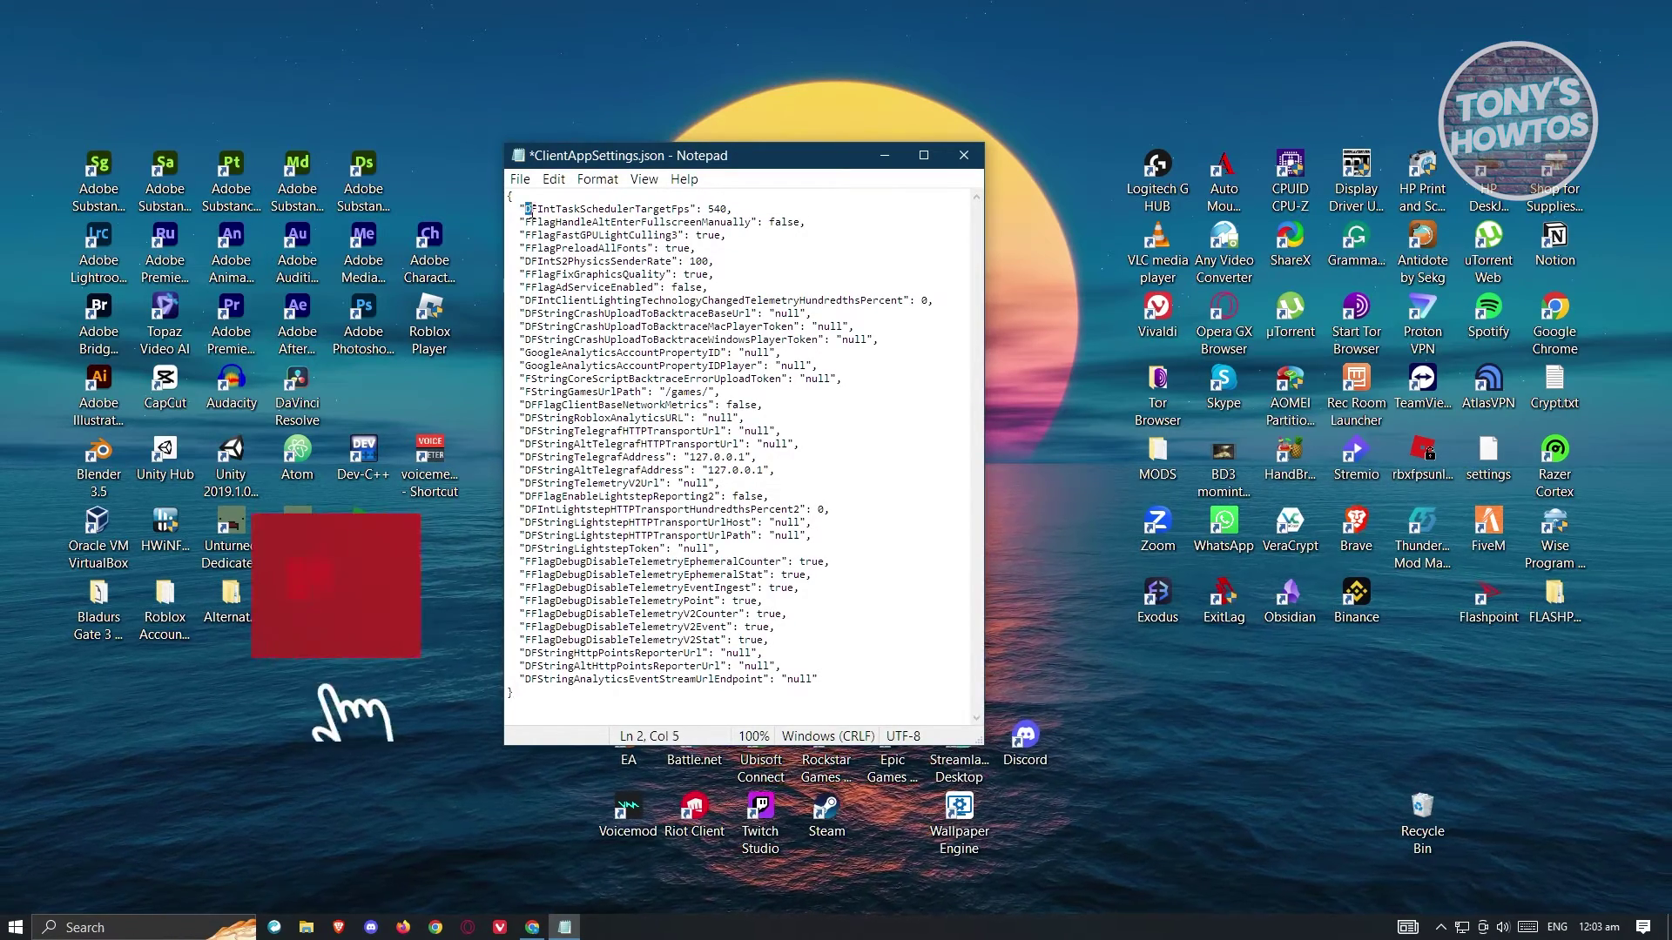
{"action": "left_click_drag", "start_coordinate": [525, 210], "coordinate": [556, 210]}
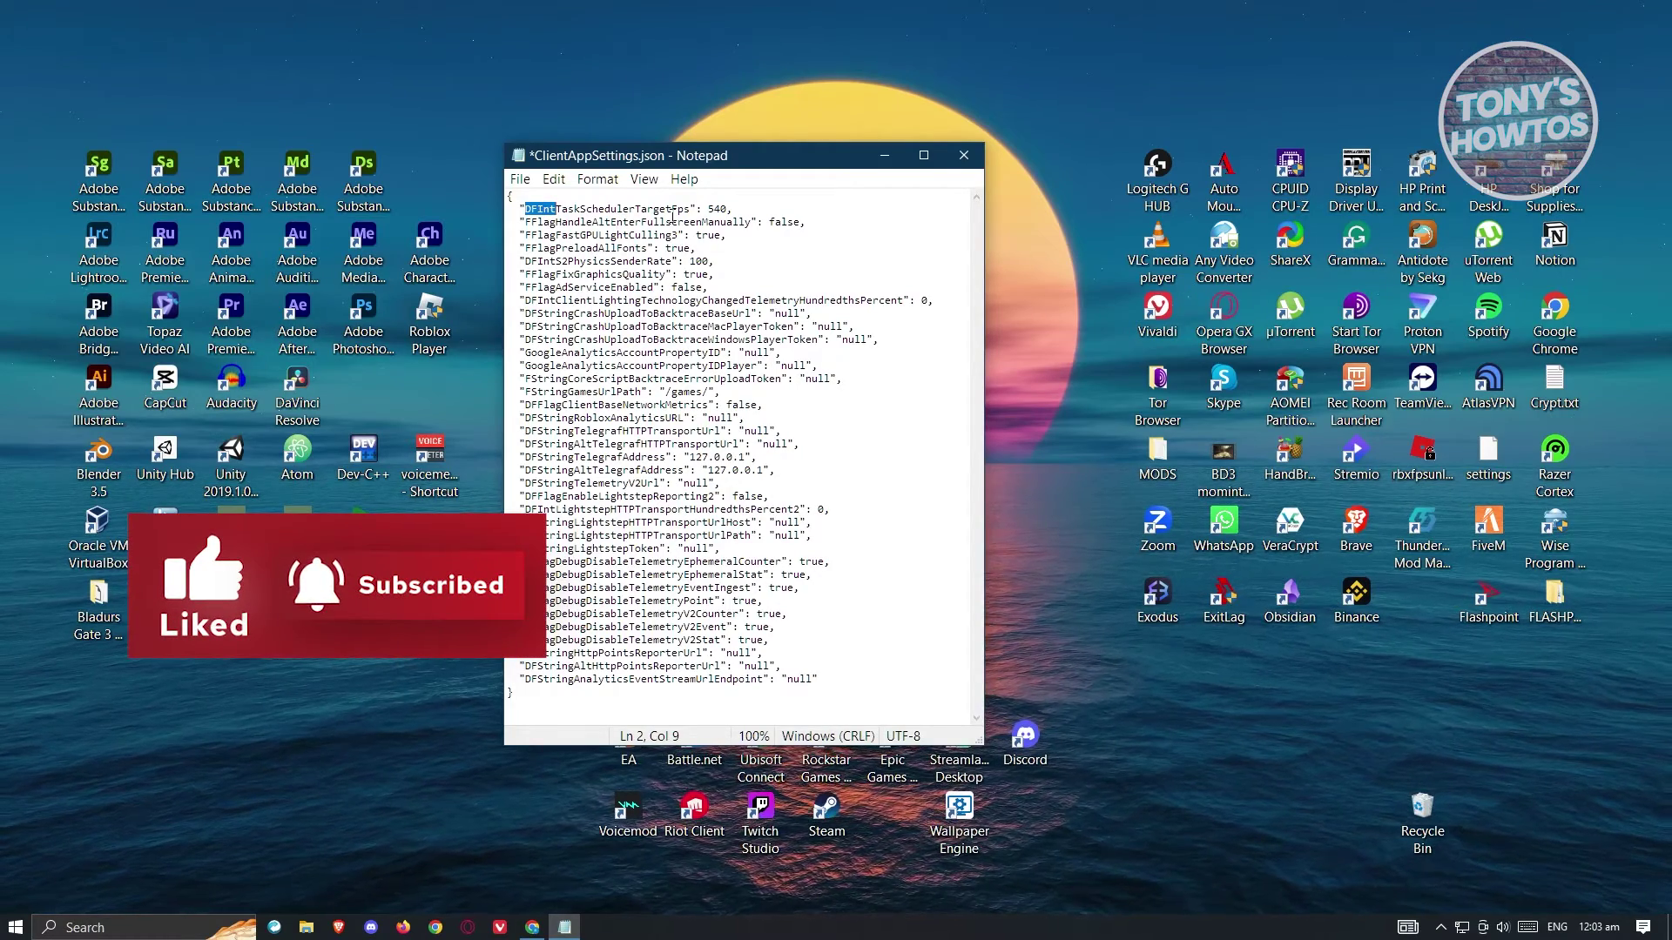
{"action": "left_click", "coordinate": [715, 206]}
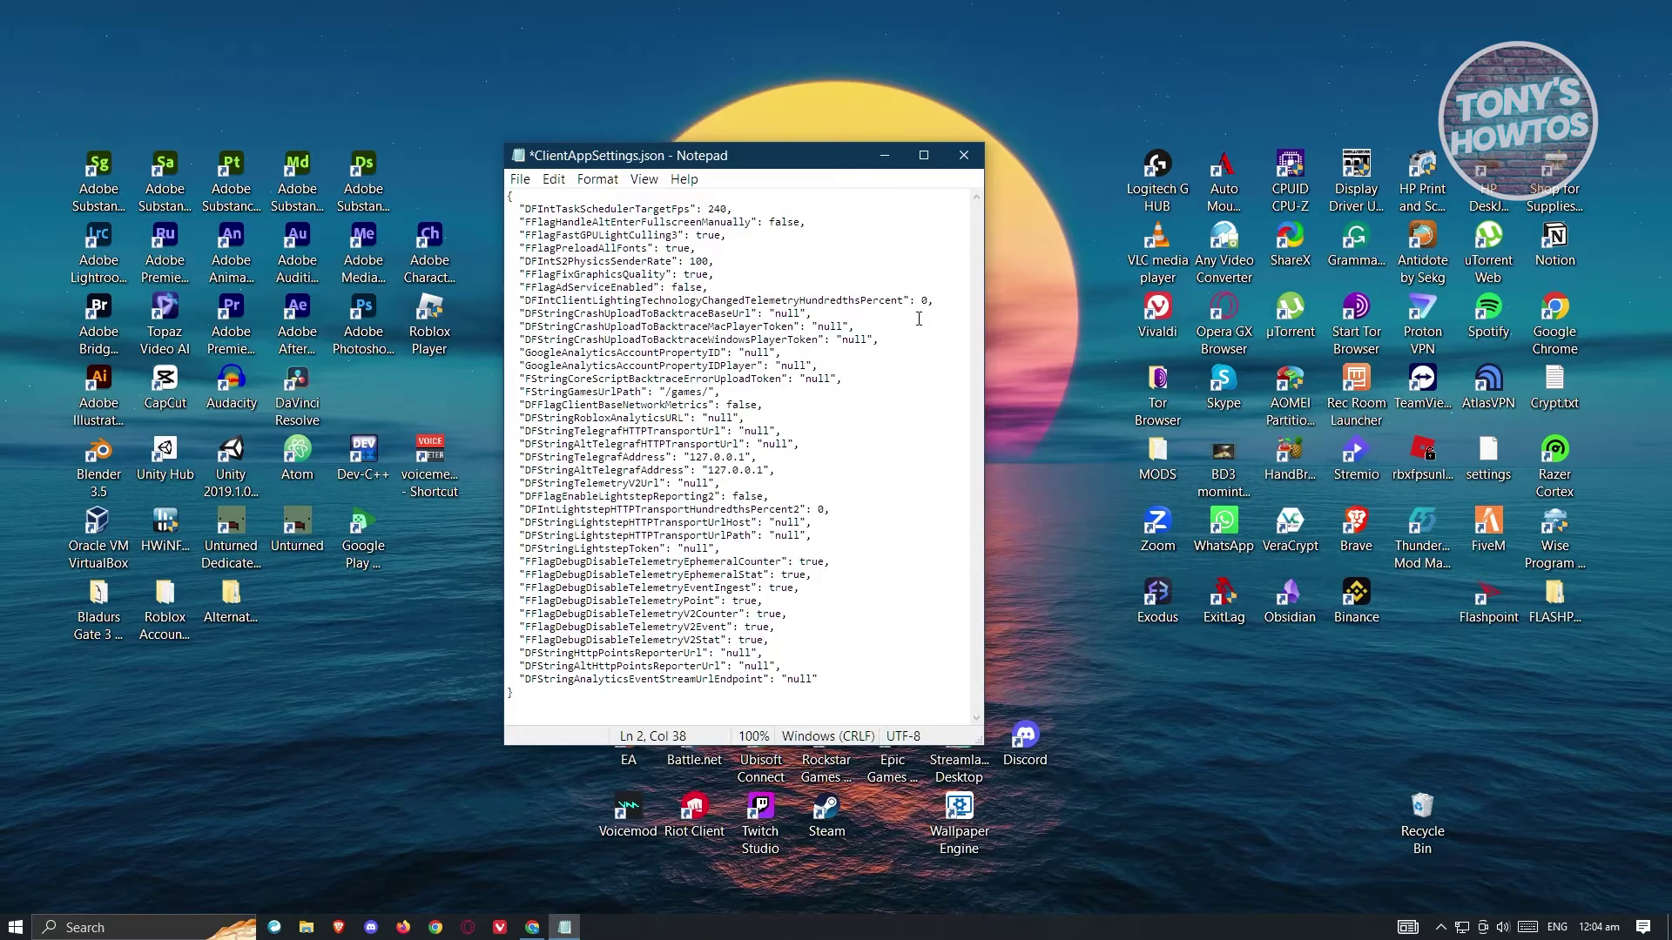
- Save ClientAppSettings.json and close Notepad
{"action": "key", "text": "ctrl+s"}
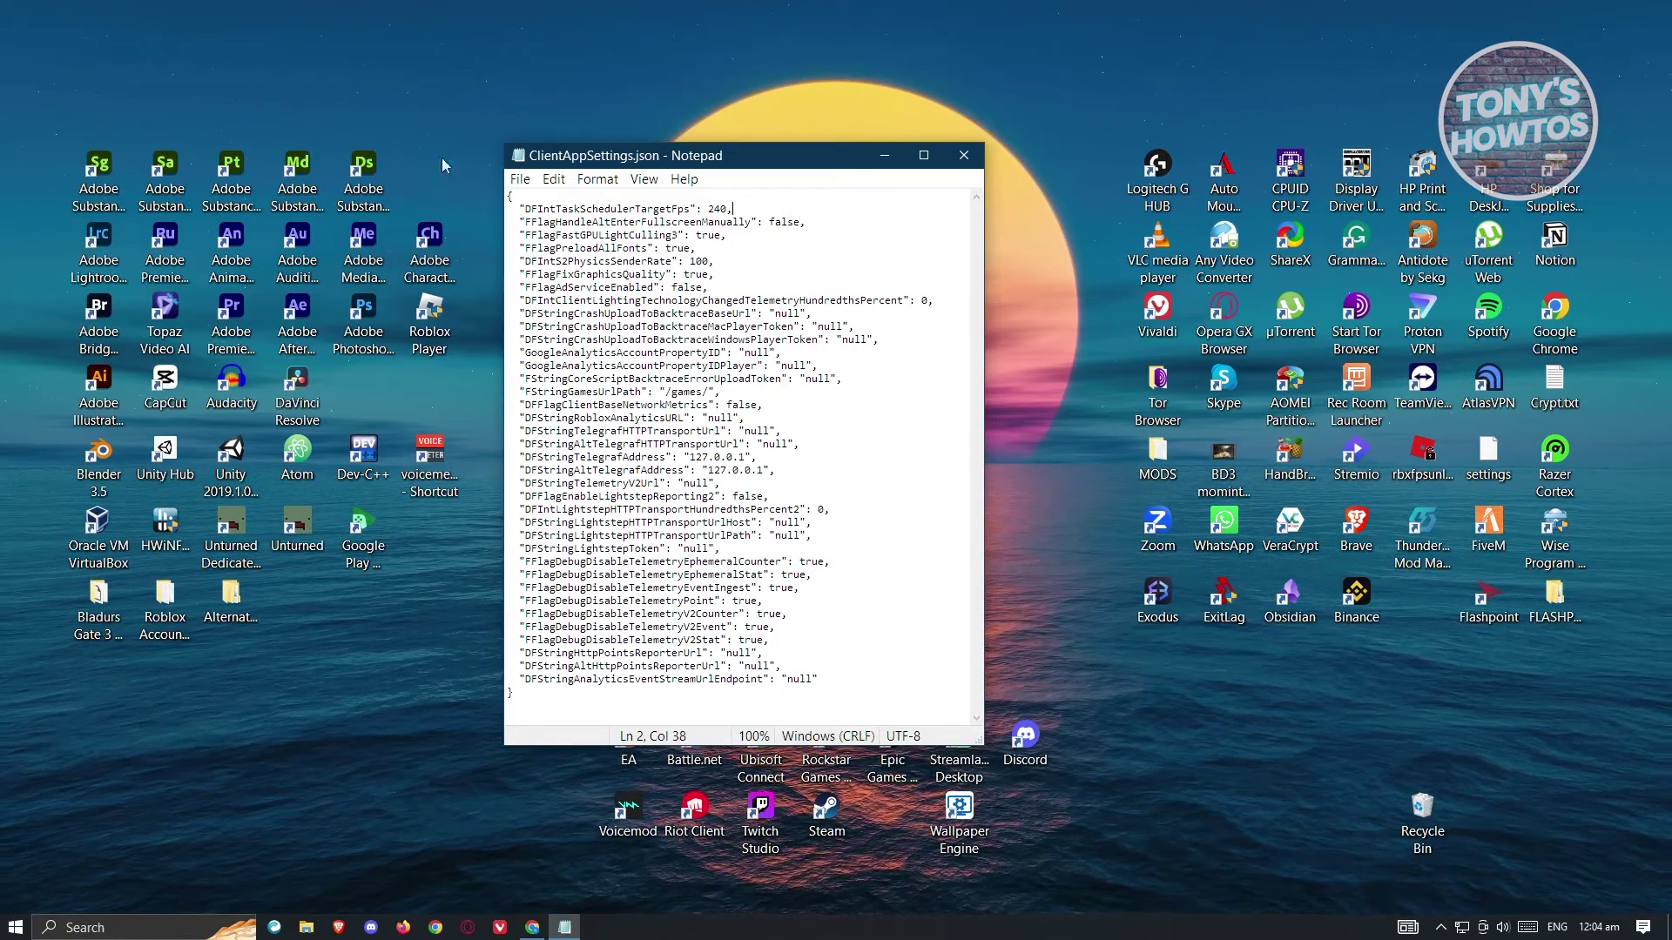
{"action": "left_click", "coordinate": [520, 178]}
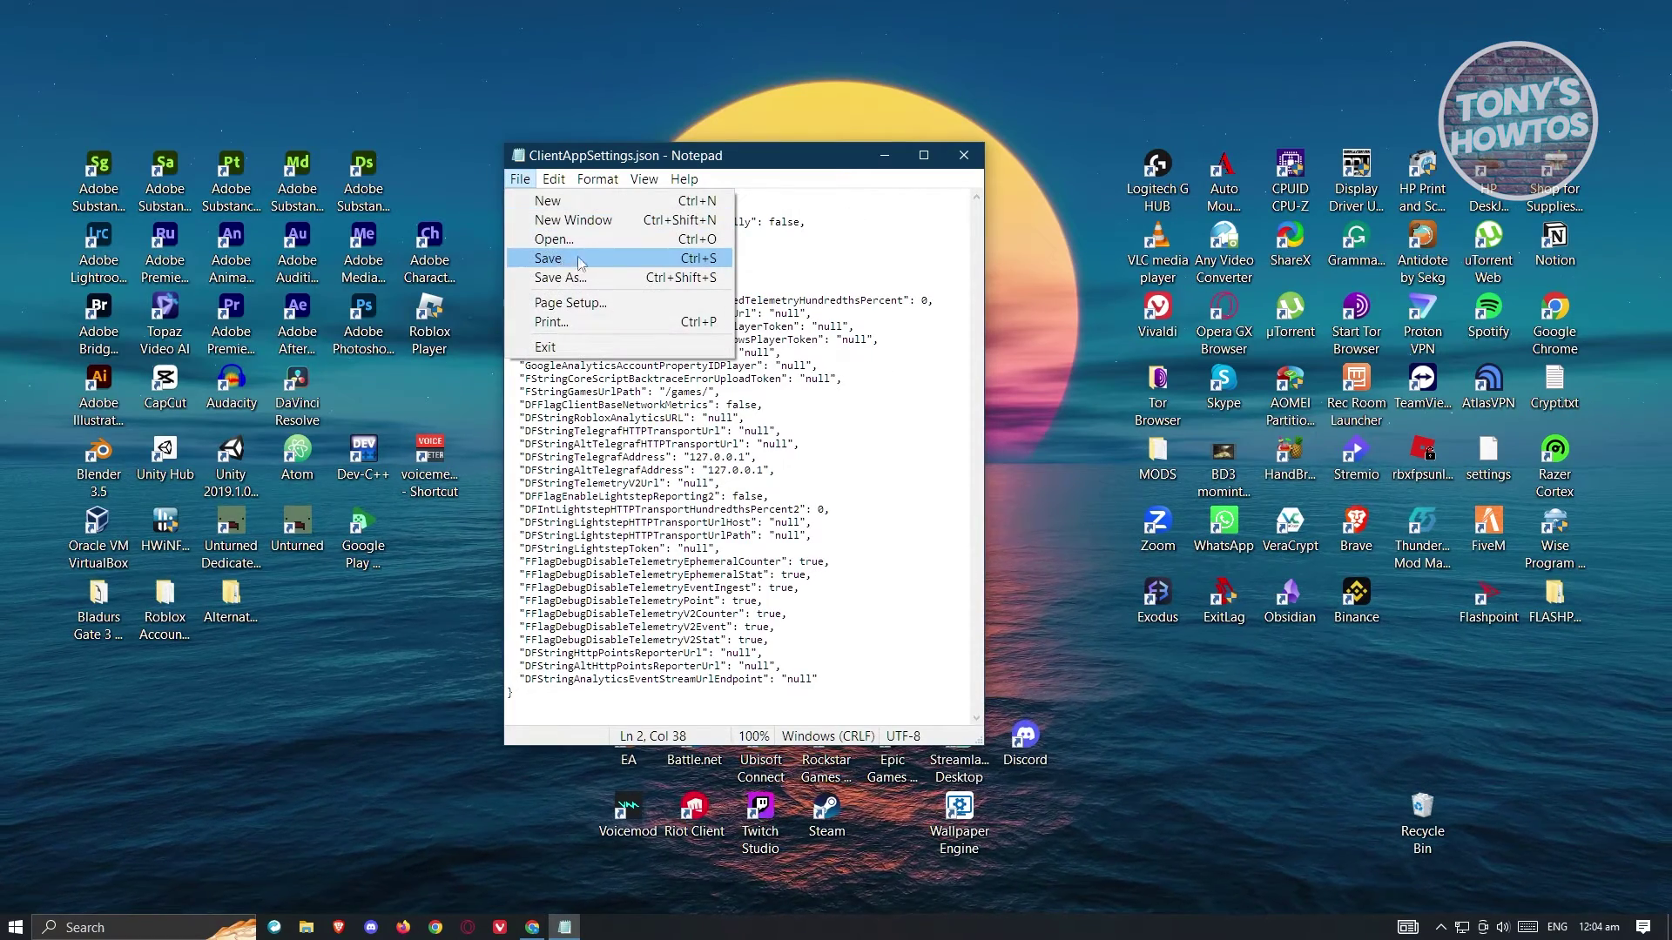
{"action": "left_click", "coordinate": [581, 259]}
{"action": "left_click", "coordinate": [965, 155]}
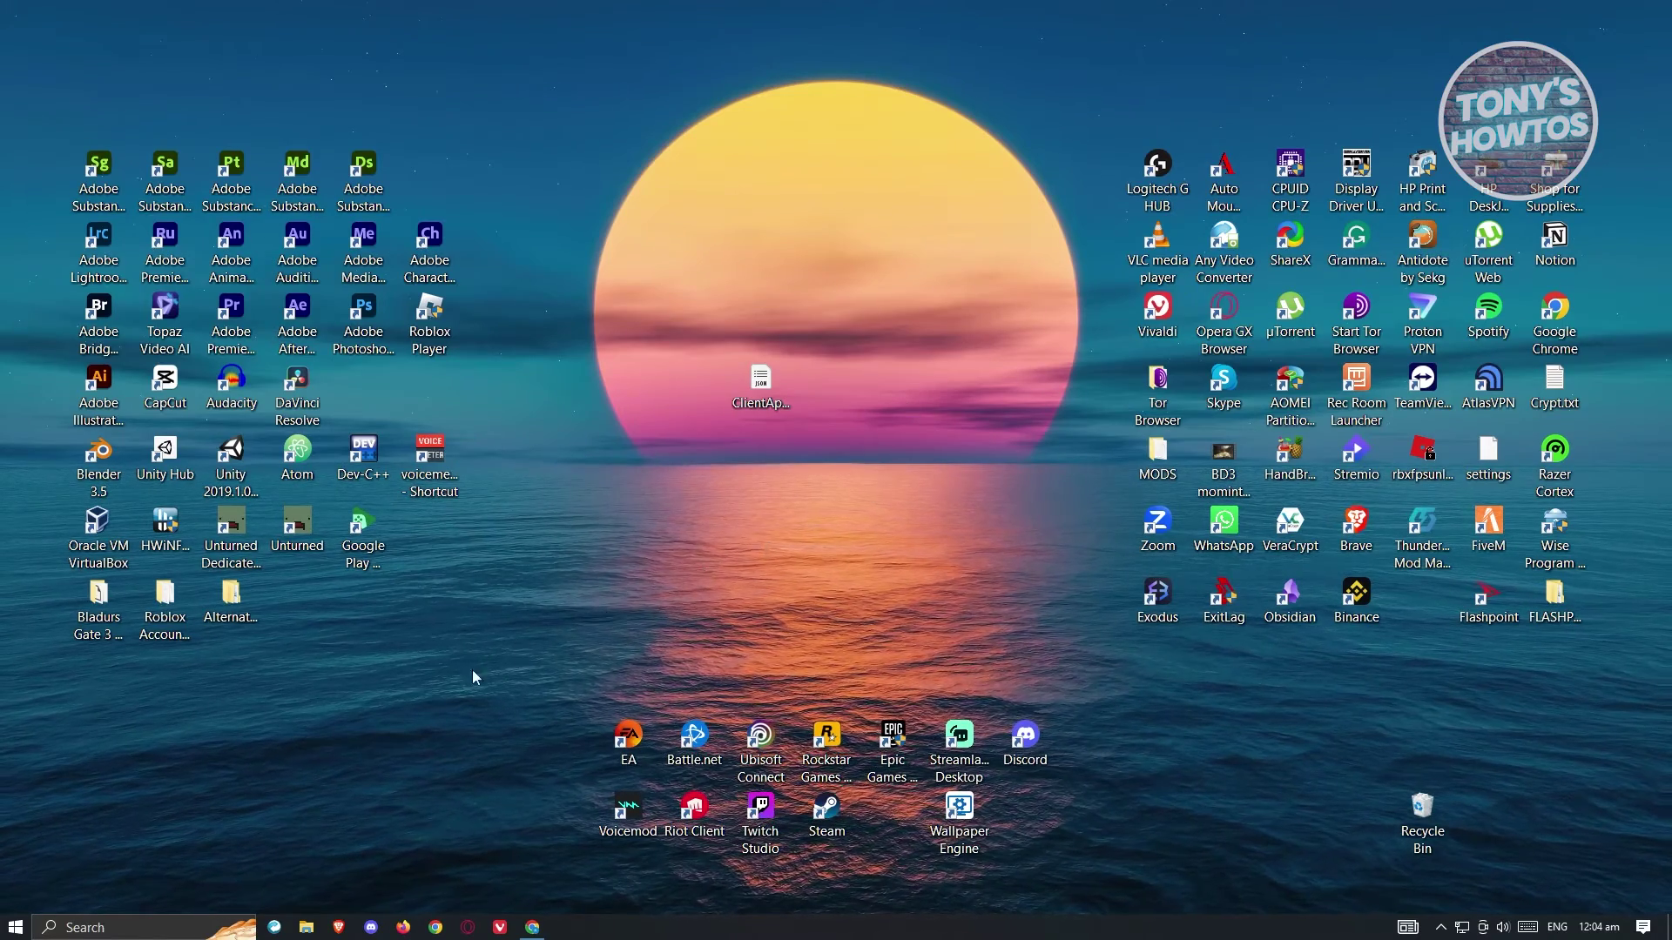
{"action": "left_click", "coordinate": [168, 928]}
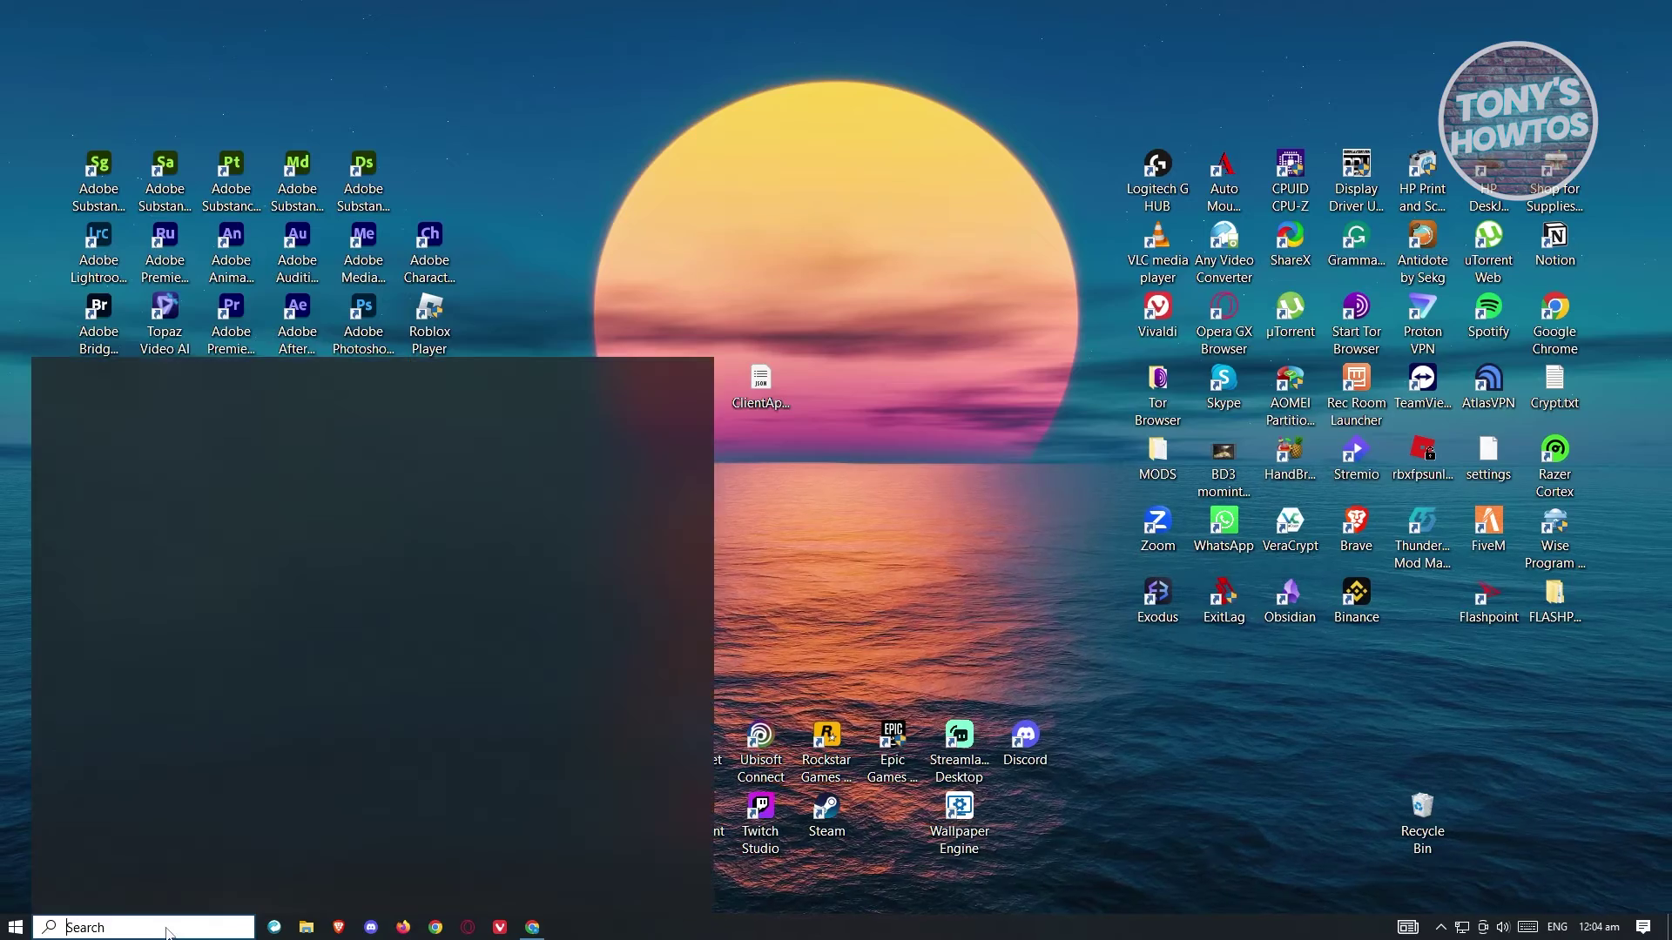
{"action": "type", "text": "roblox"}
{"action": "right_click", "coordinate": [176, 474]}
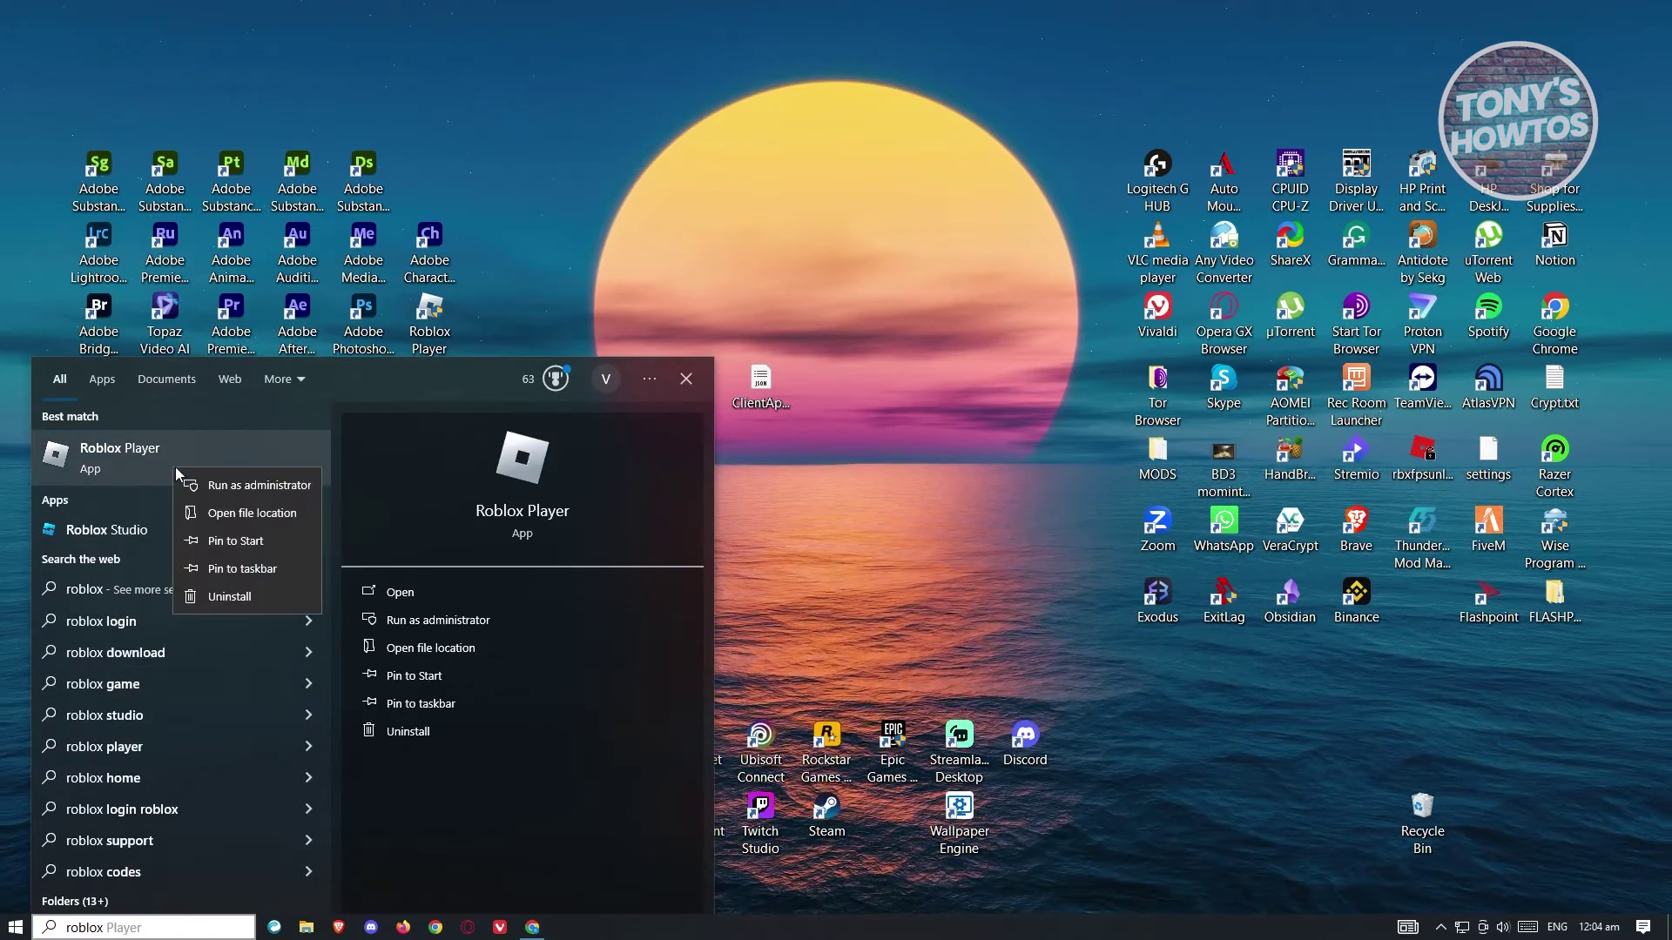
{"action": "left_click", "coordinate": [288, 521]}
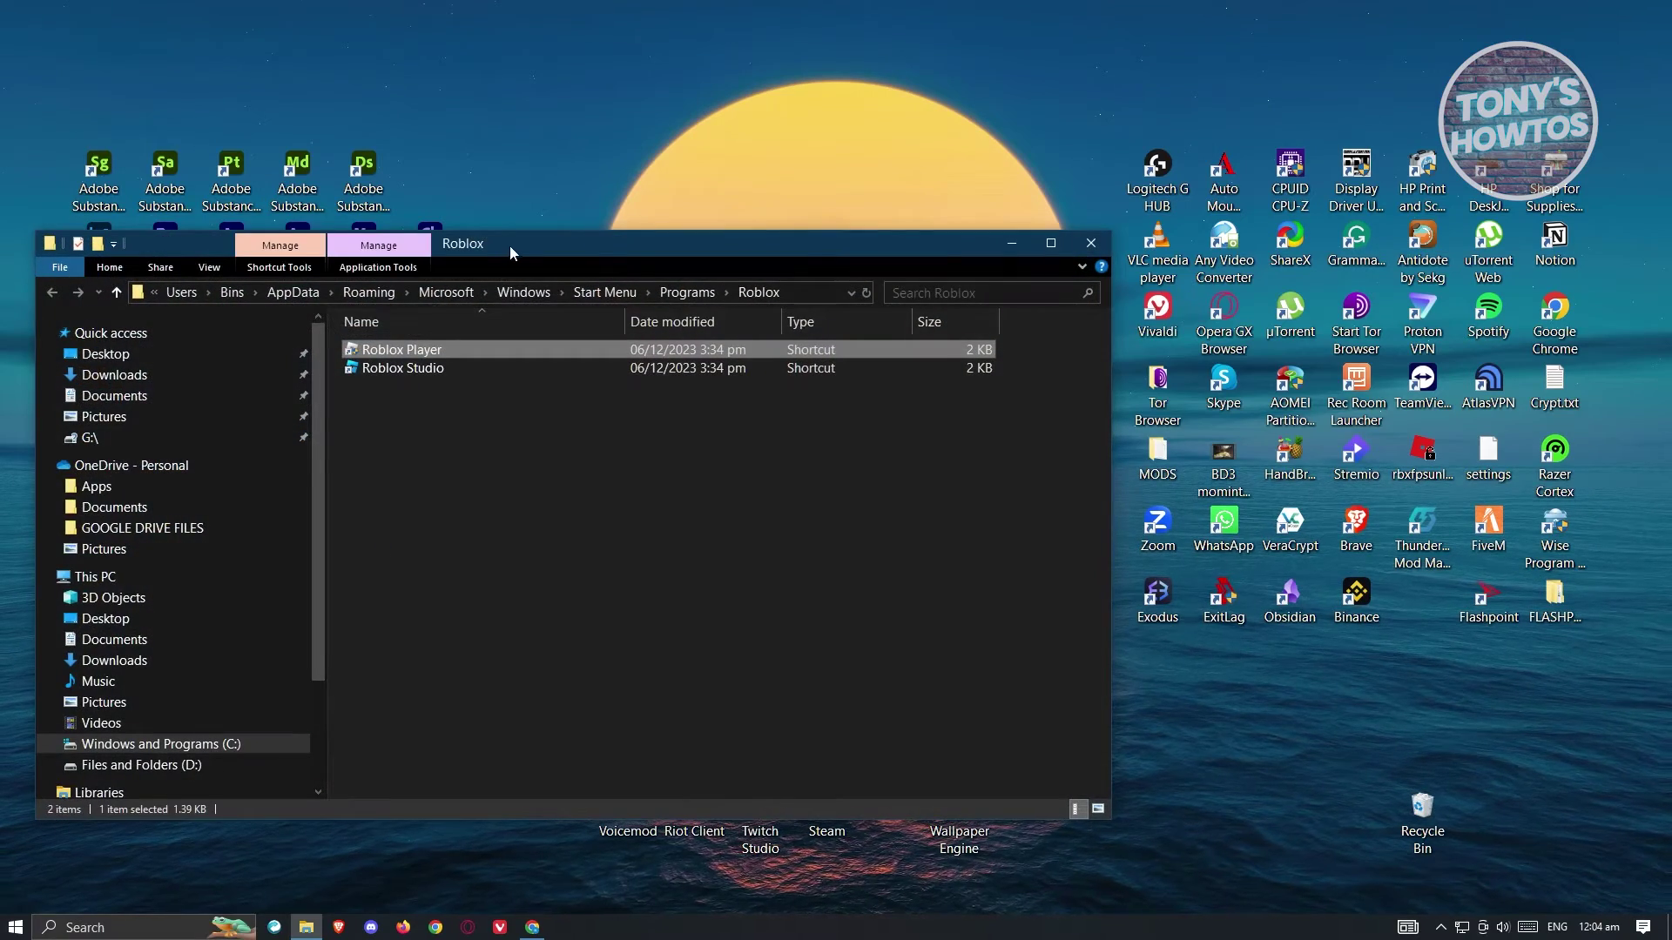
{"action": "right_click", "coordinate": [391, 354]}
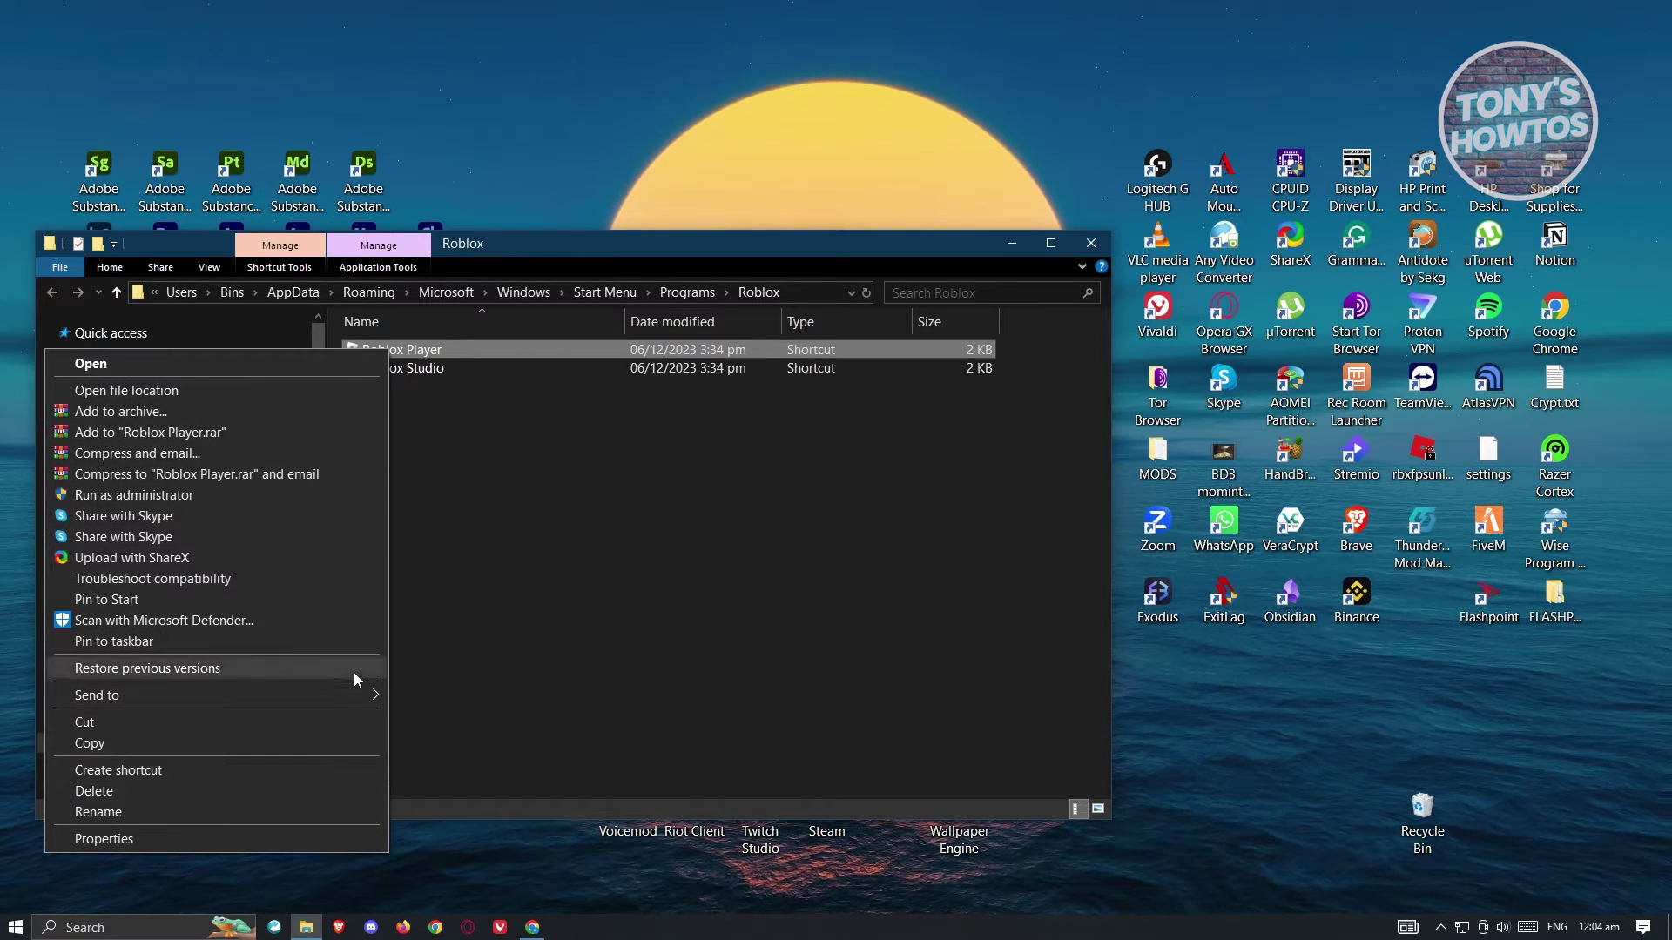
{"action": "left_click", "coordinate": [250, 391]}
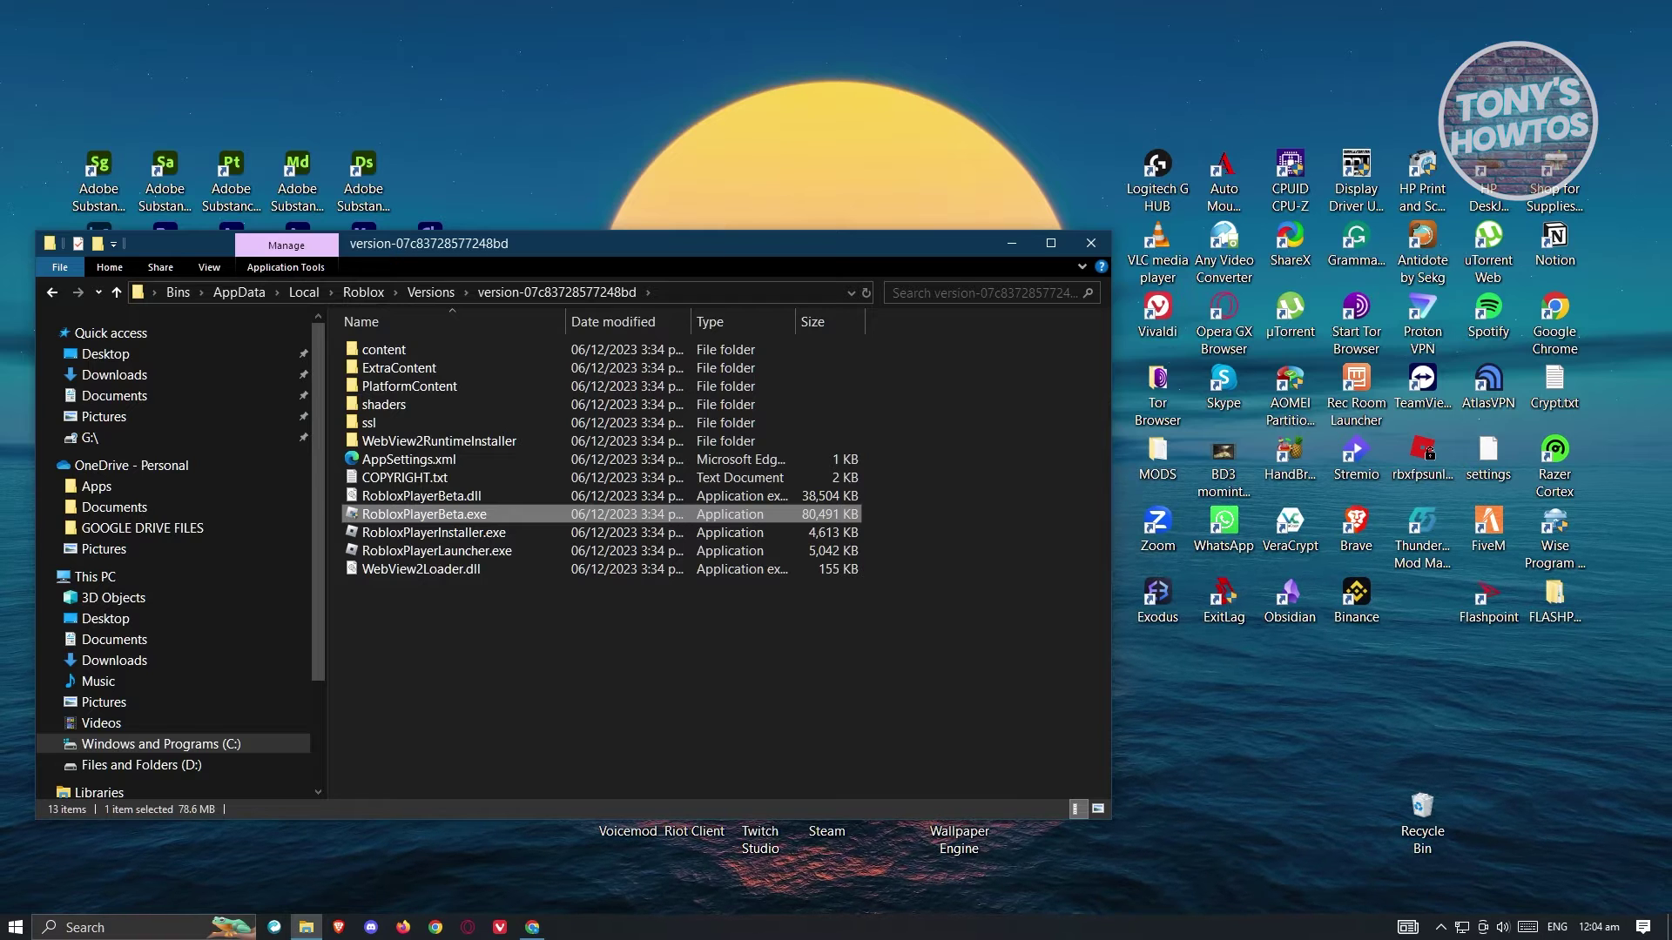
{"action": "right_click", "coordinate": [444, 667]}
{"action": "mouse_move", "coordinate": [341, 630]}
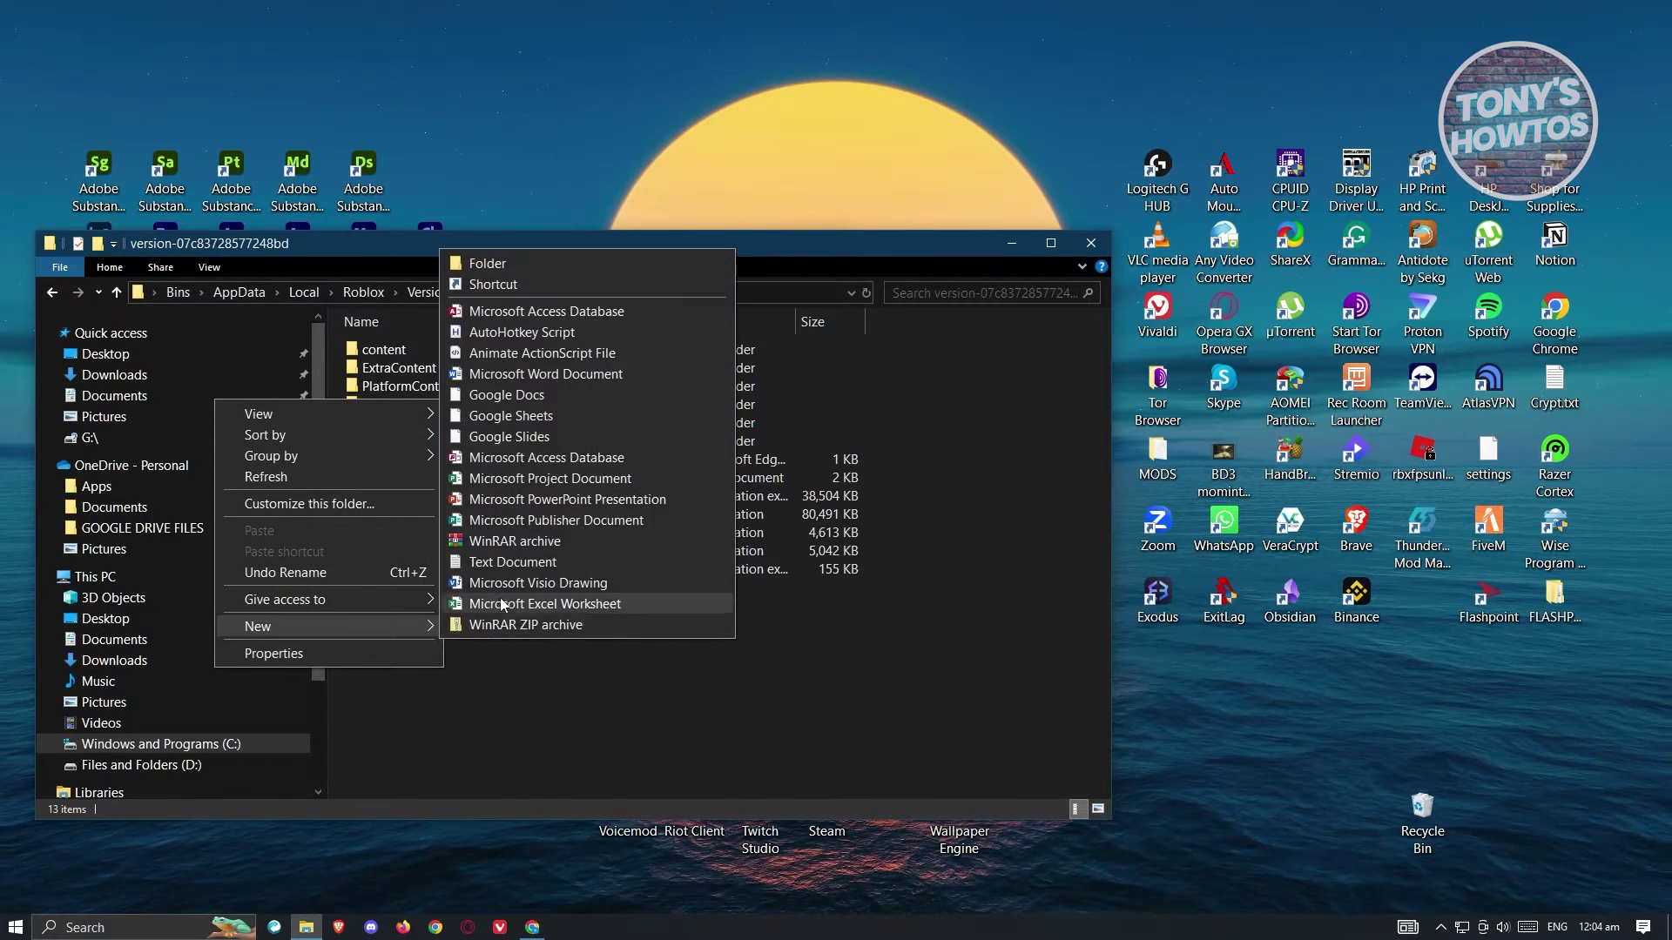
{"action": "left_click", "coordinate": [547, 258]}
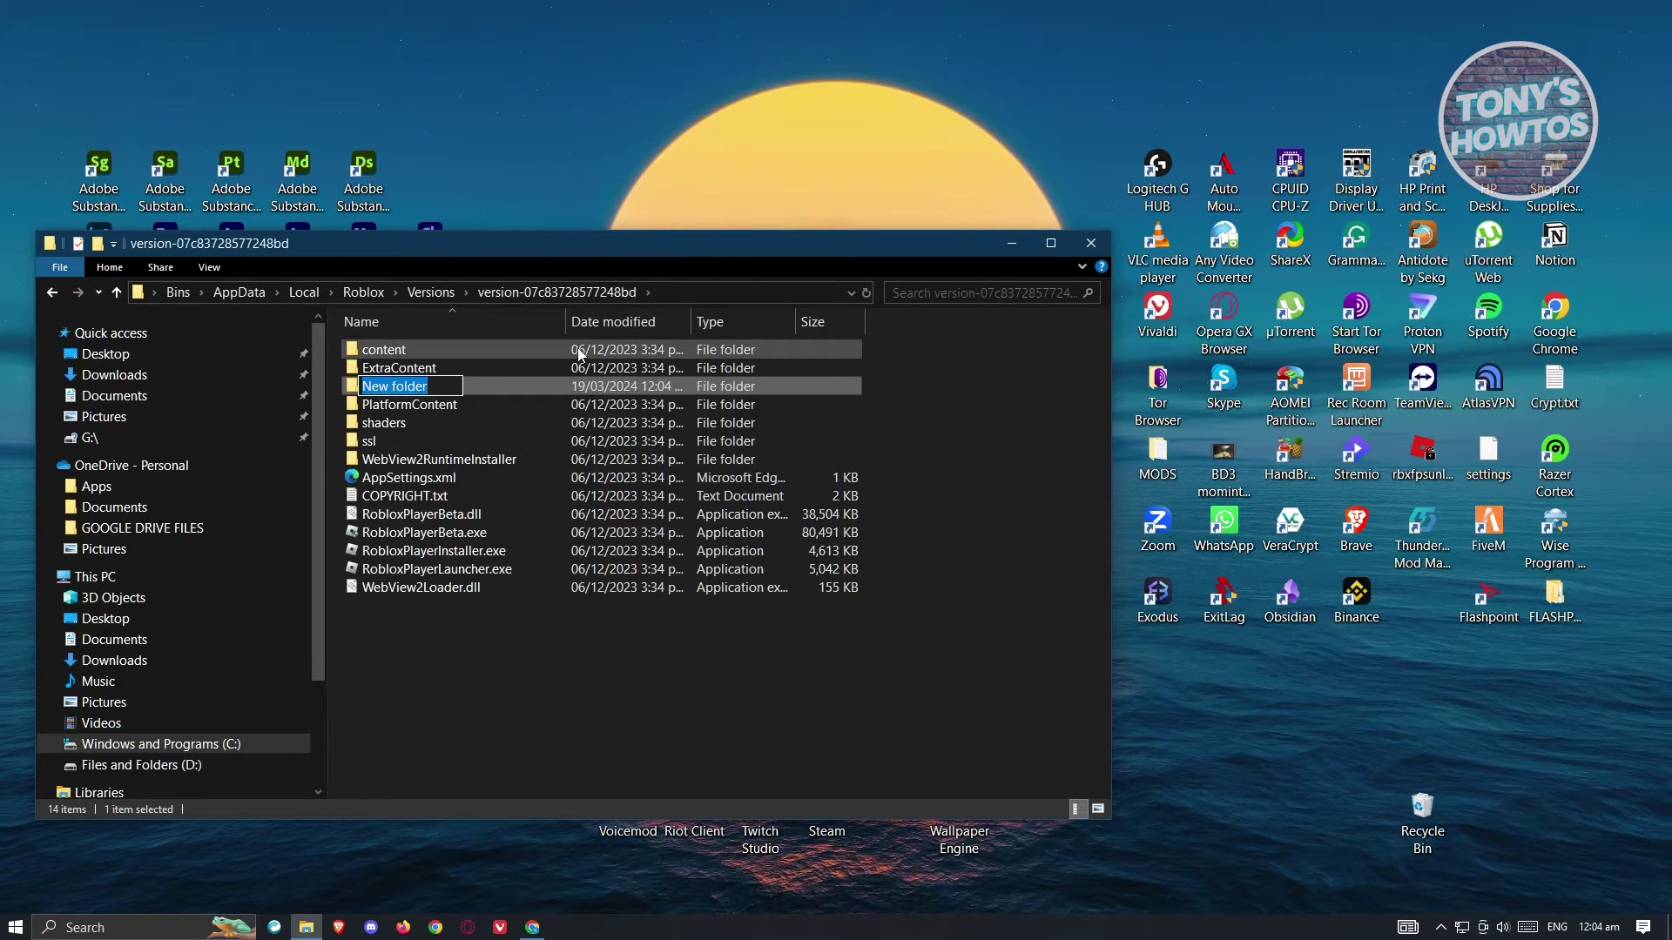
{"action": "type", "text": "ClientSettings"}
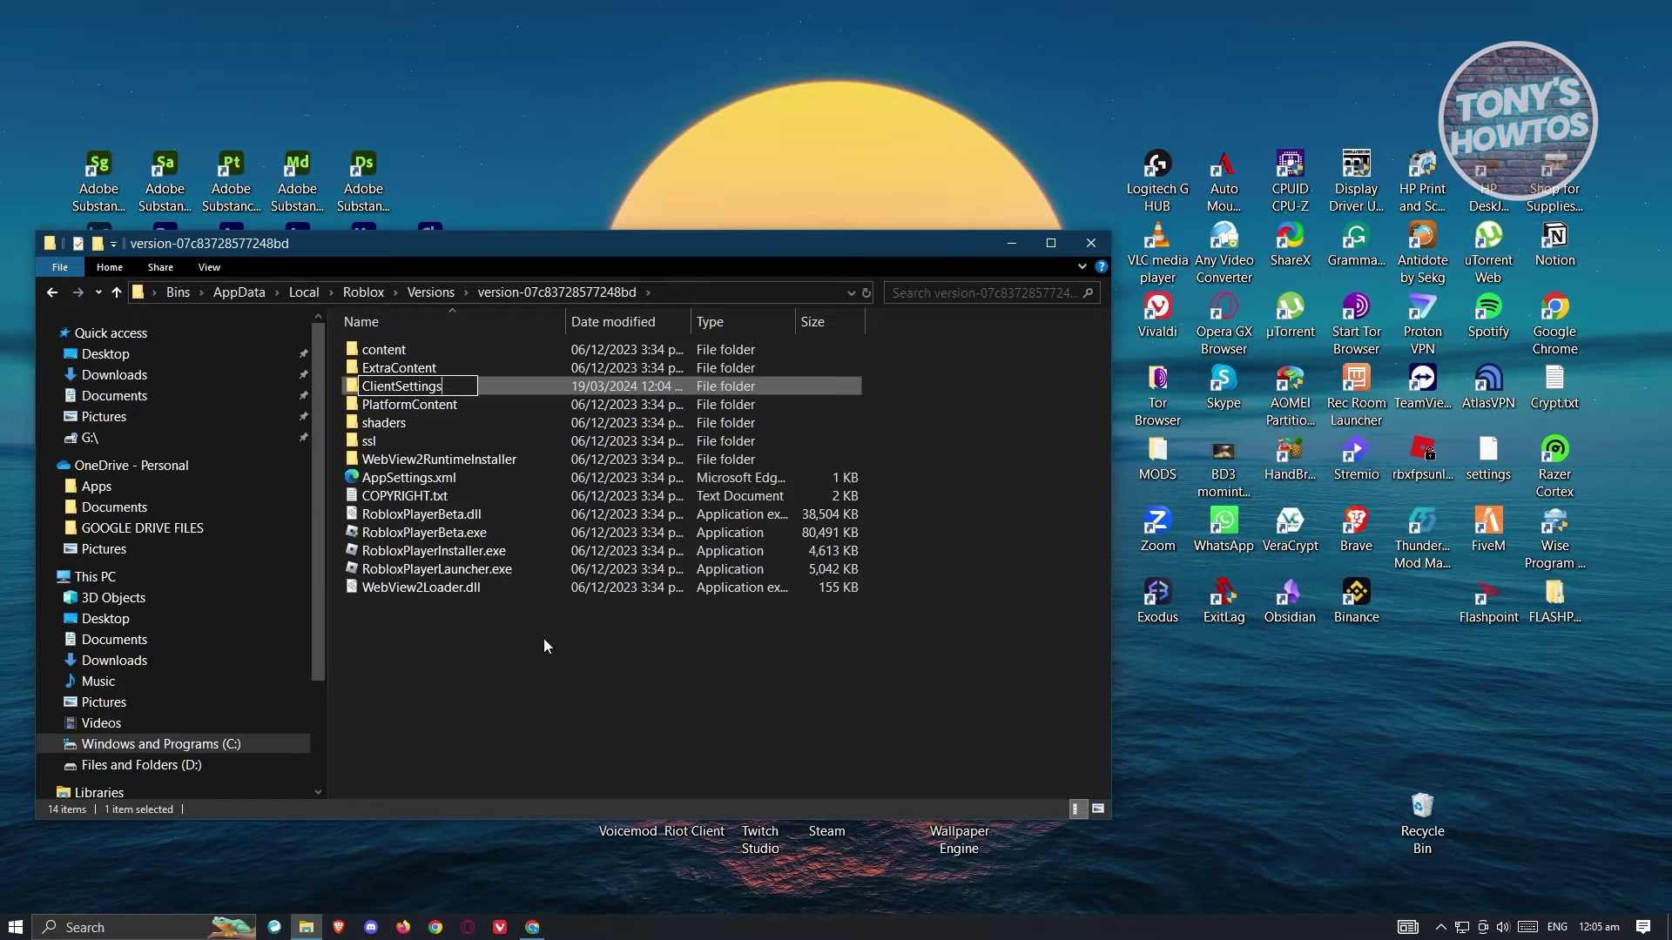
{"action": "left_click", "coordinate": [543, 639]}
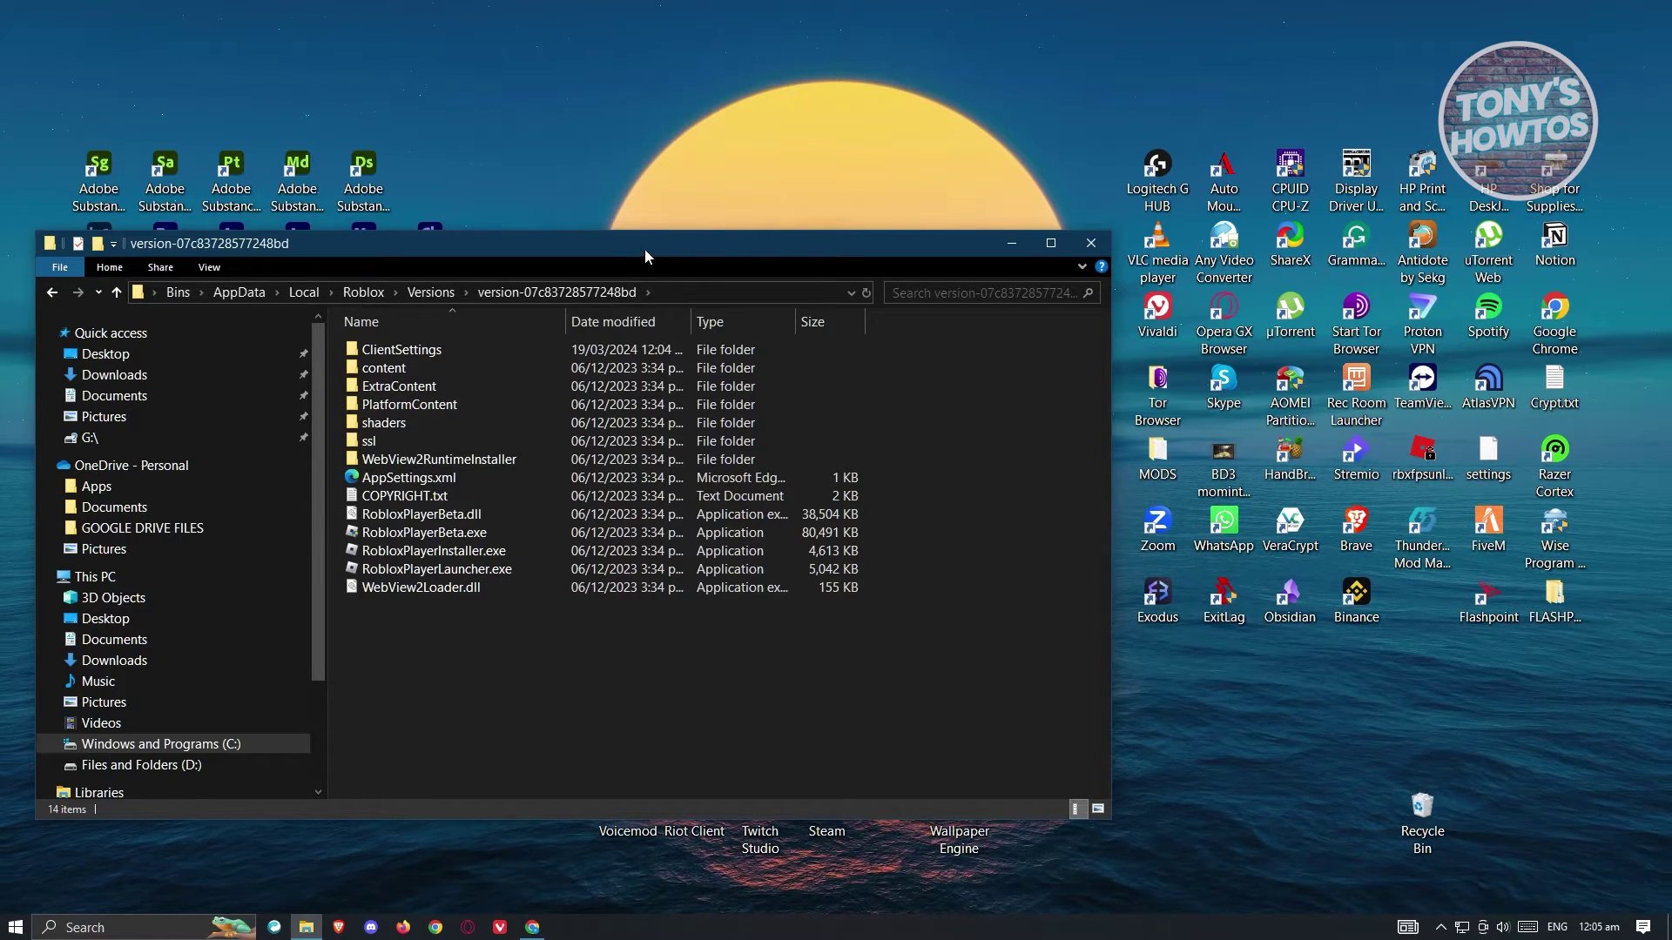
{"action": "left_click_drag", "start_coordinate": [644, 255], "coordinate": [799, 444]}
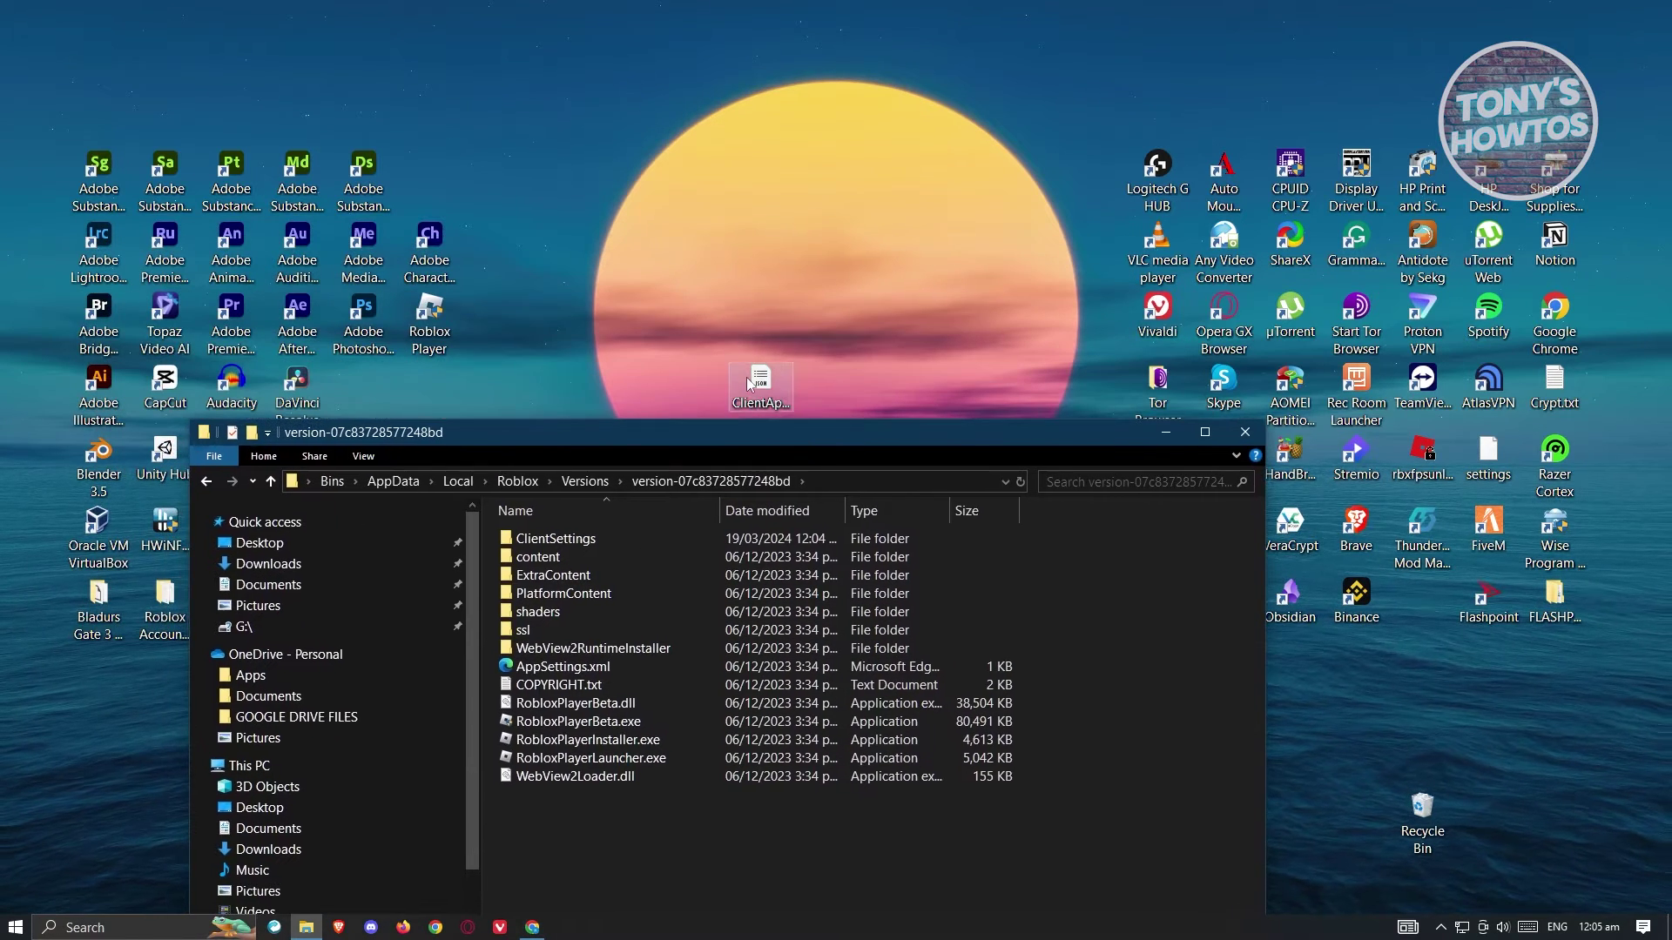
- Drag ClientAppSettings.json from the desktop into the ClientSettings folder, which then shows 1.70 KB
{"action": "left_click_drag", "start_coordinate": [745, 378], "coordinate": [775, 237]}
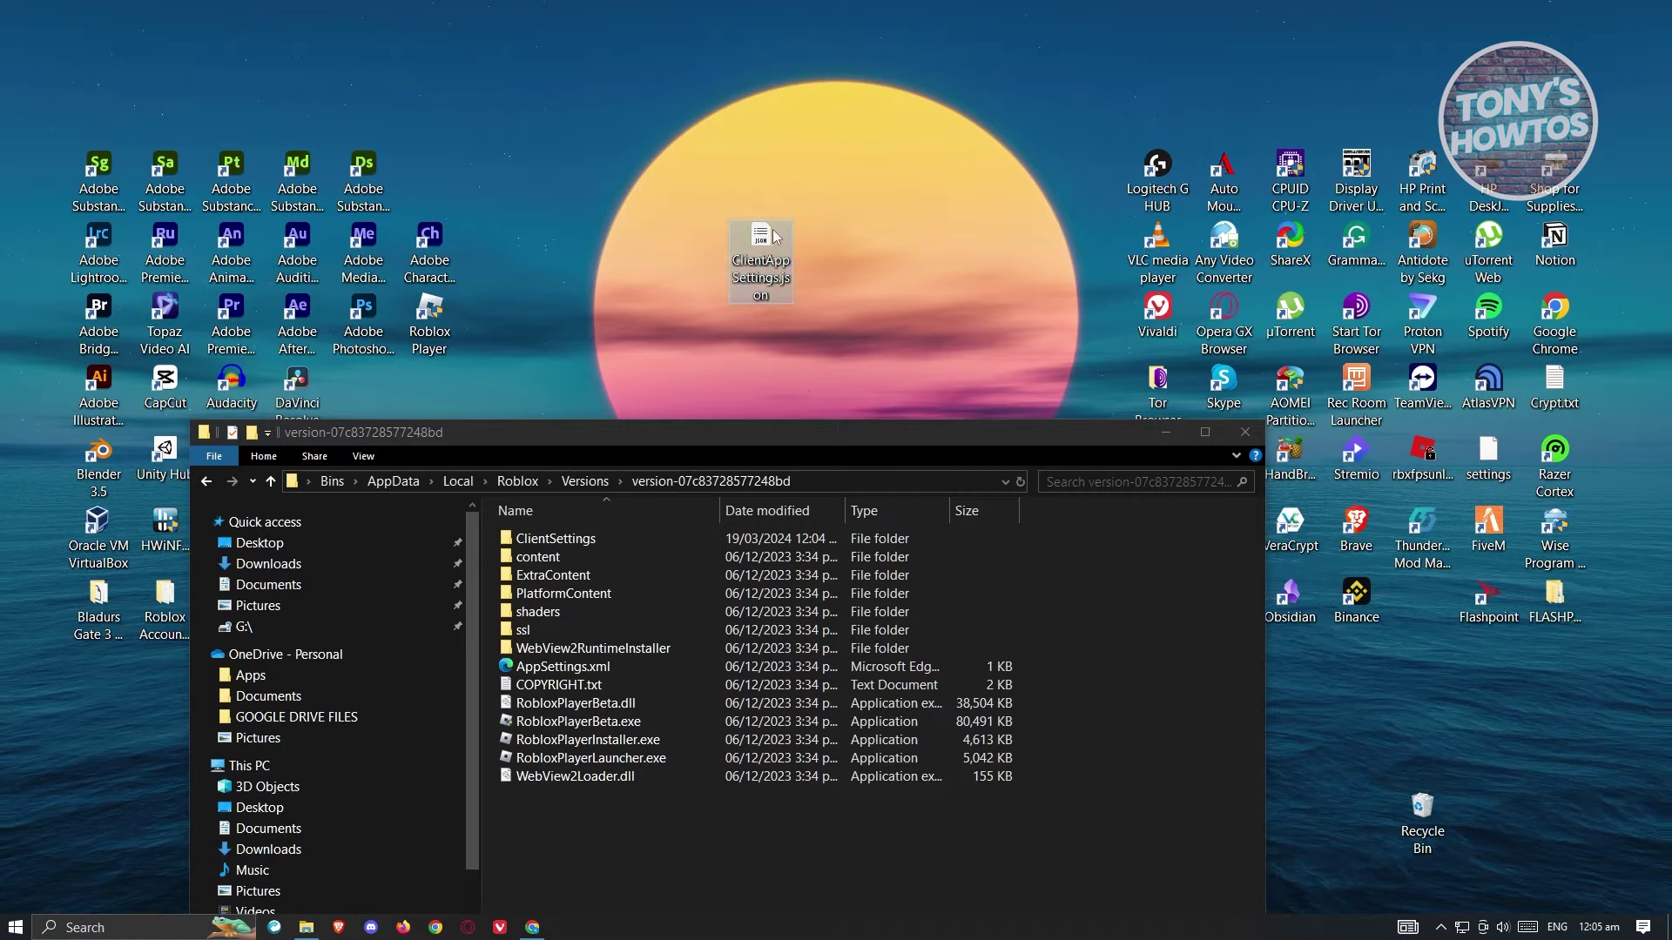
{"action": "left_click_drag", "start_coordinate": [764, 237], "coordinate": [589, 527]}
{"action": "left_click_drag", "start_coordinate": [695, 431], "coordinate": [707, 144]}
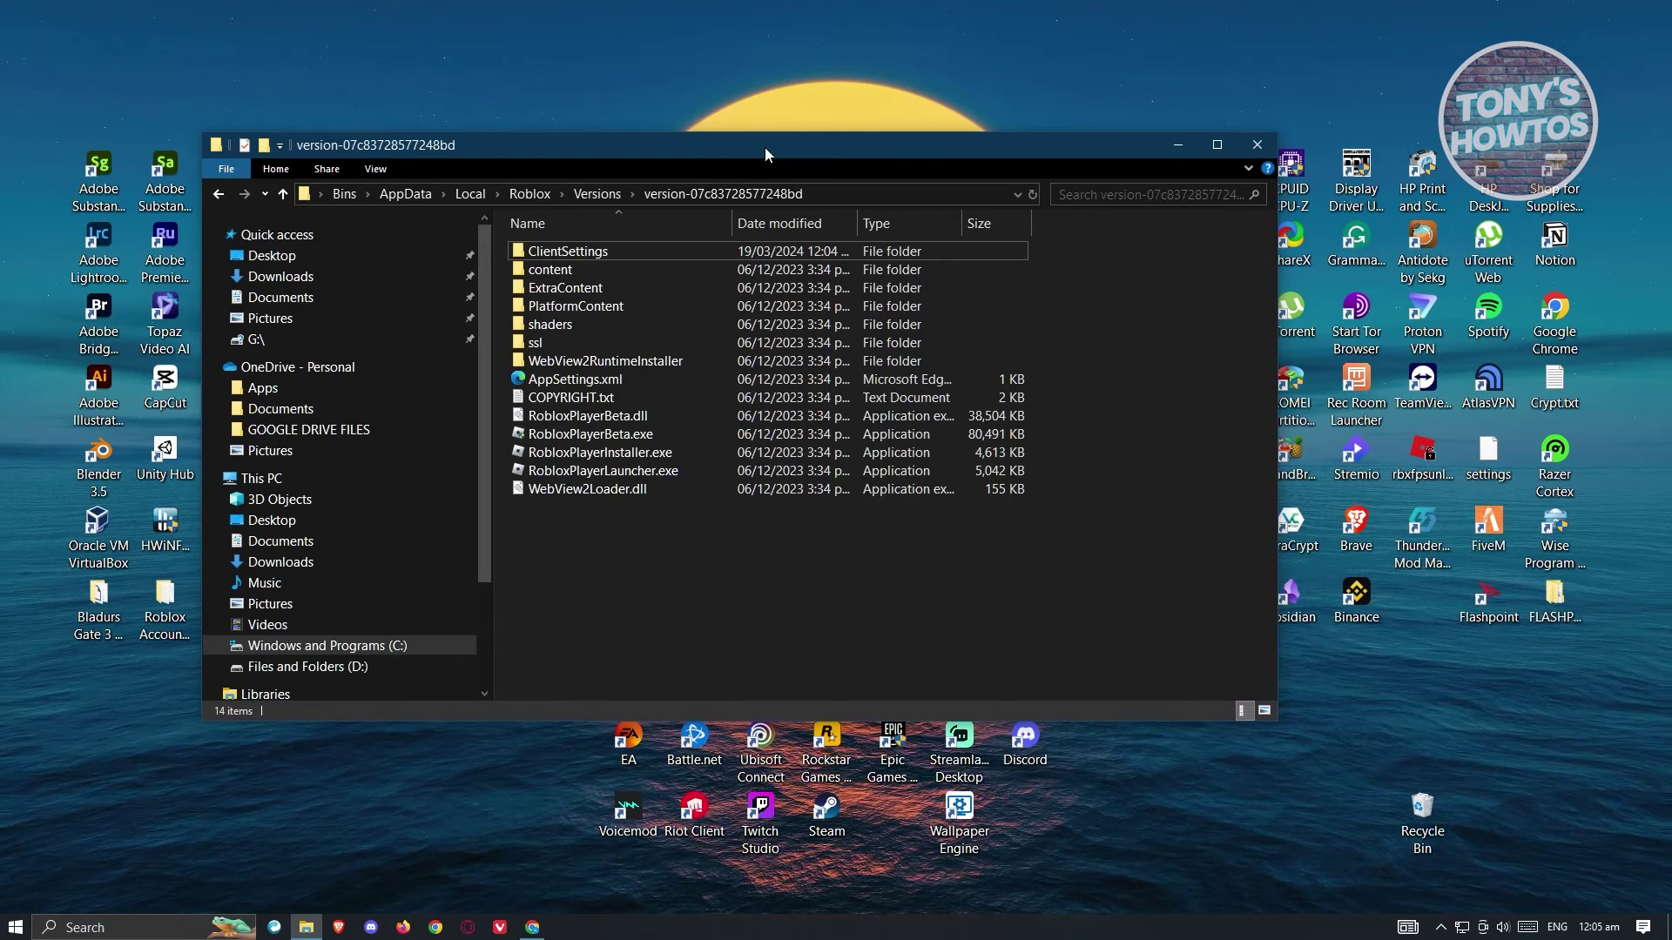
{"action": "left_click_drag", "start_coordinate": [781, 150], "coordinate": [782, 406]}
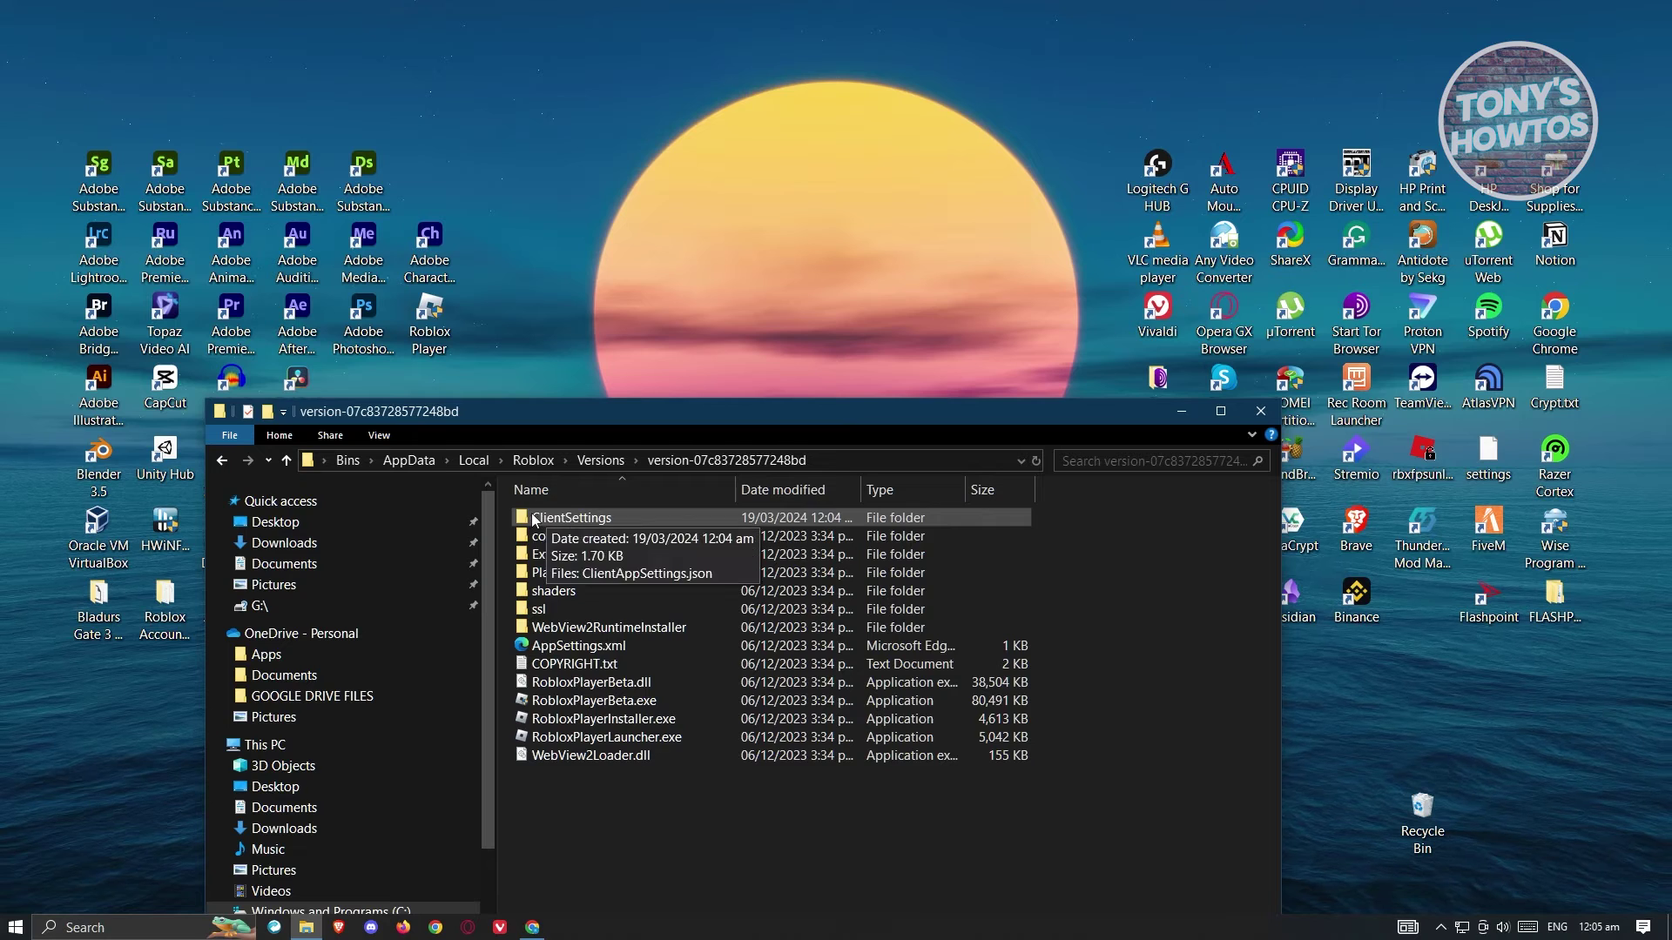
{"action": "double_click", "coordinate": [599, 521]}
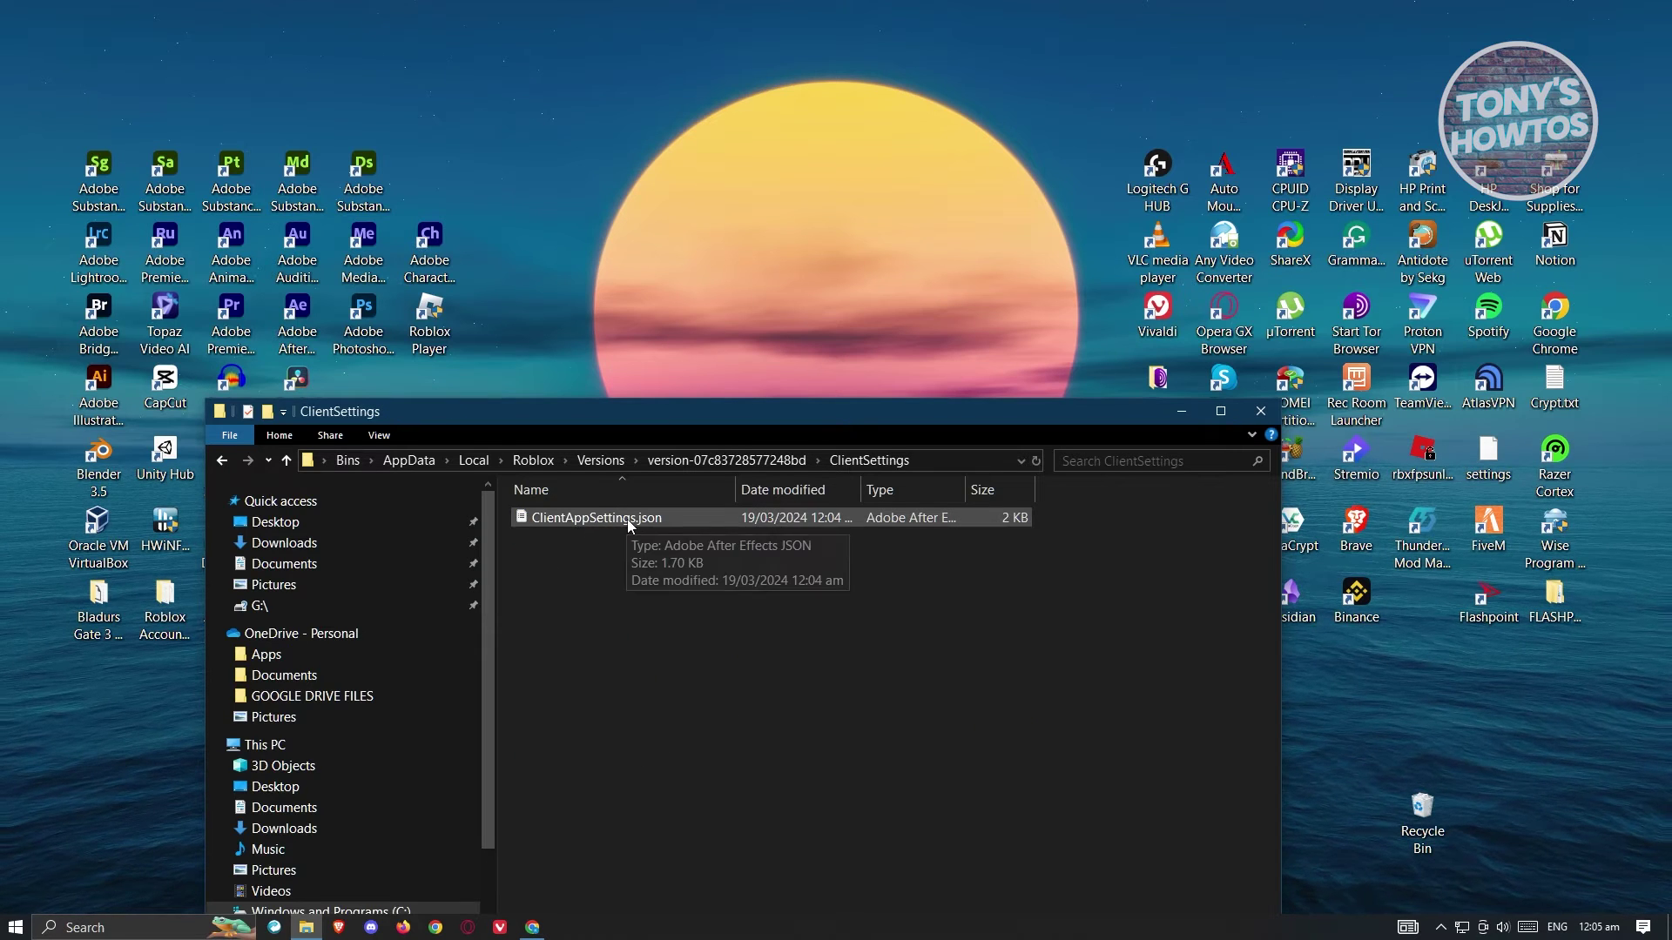
{"action": "left_click_drag", "start_coordinate": [681, 416], "coordinate": [669, 382]}
{"action": "left_click", "coordinate": [209, 430]}
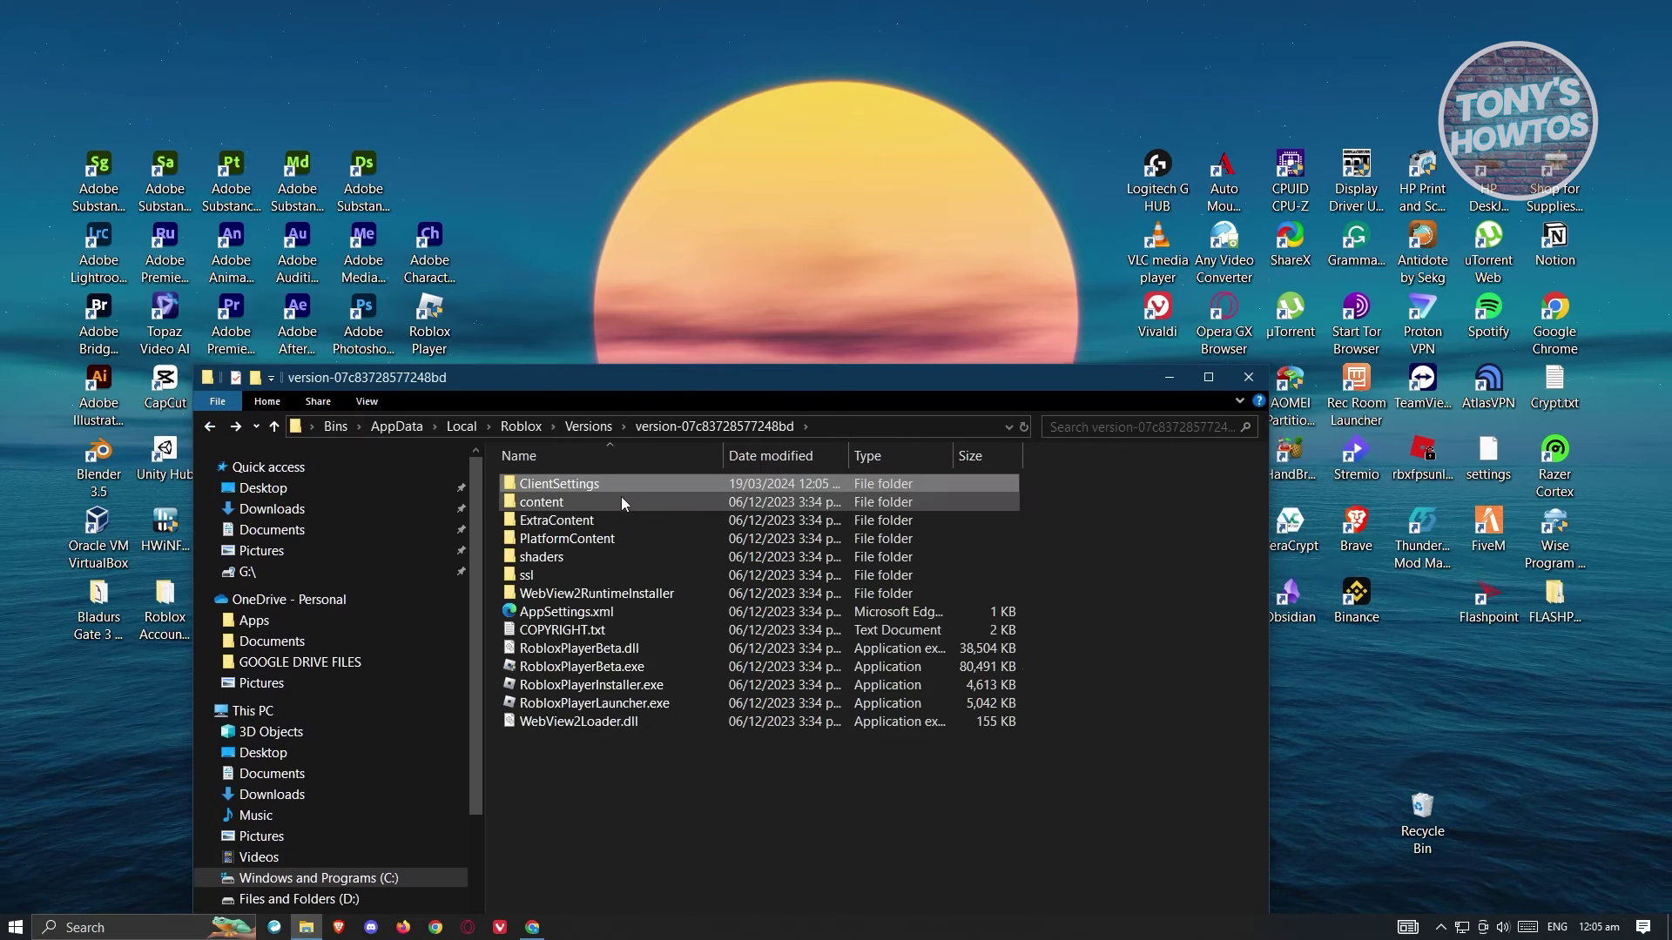